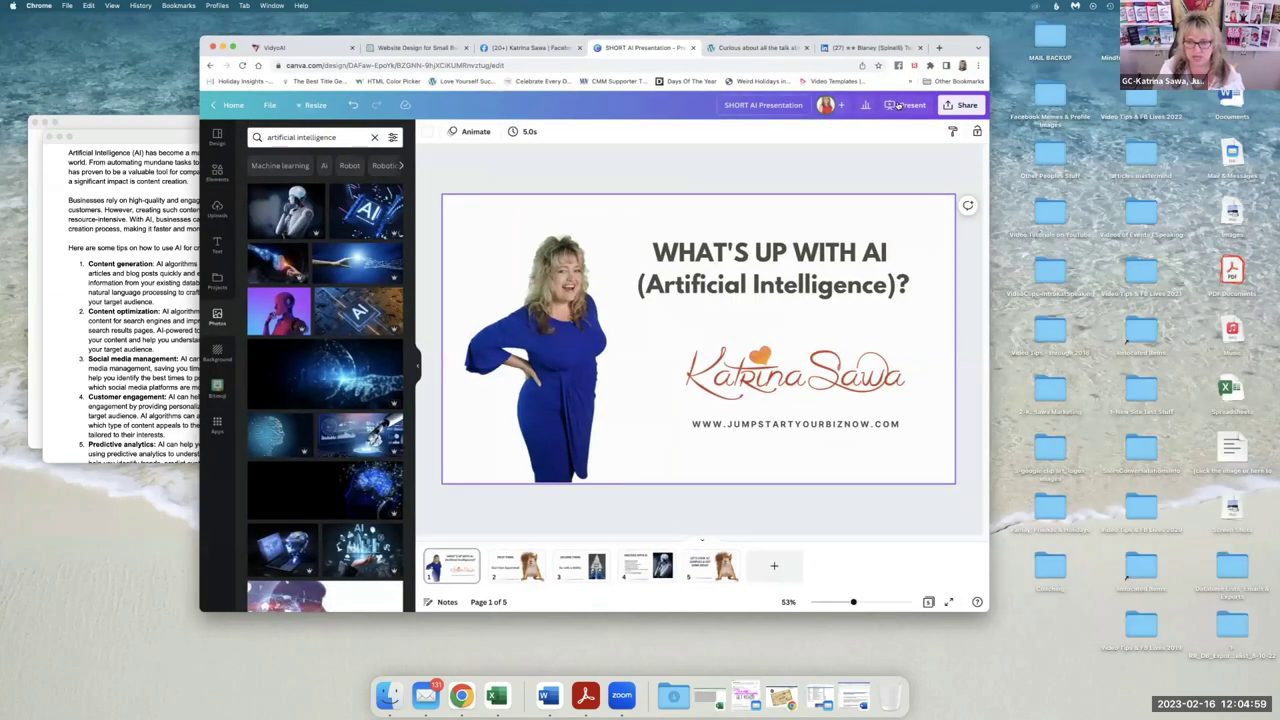
Start presenting the SHORT AI Presentation full screen from its first slide
left_click(898, 105)
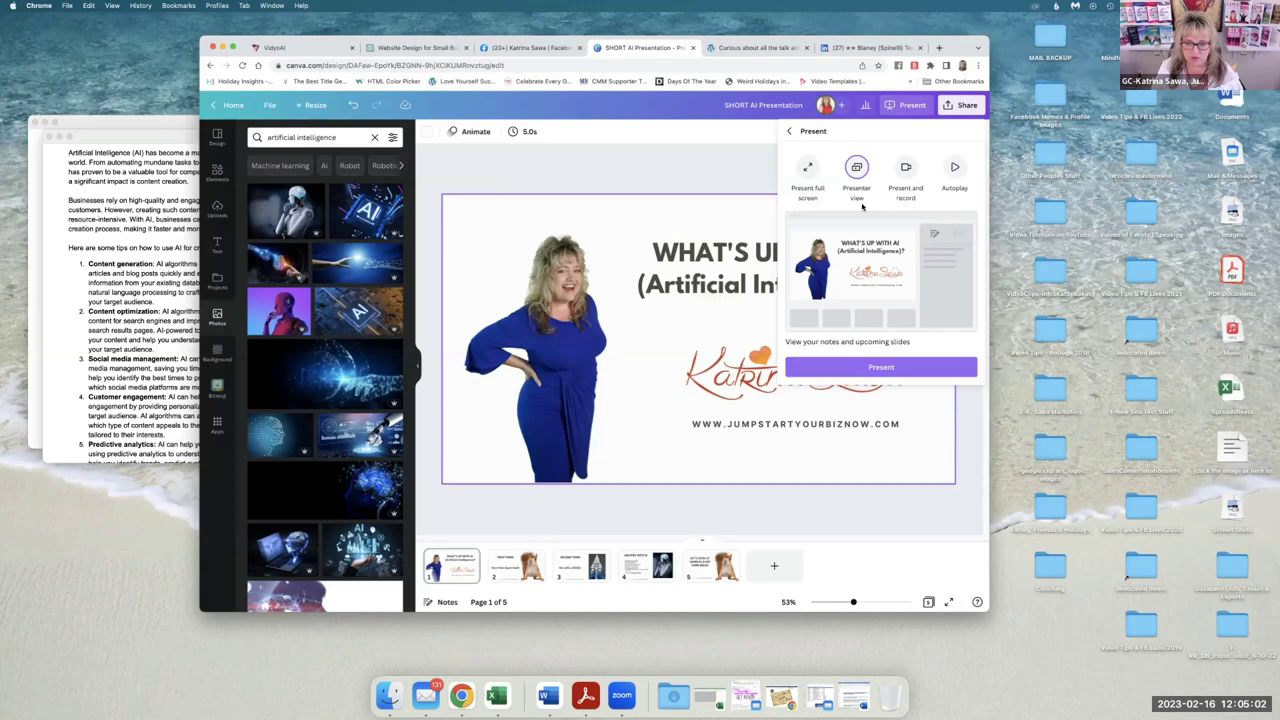
left_click(806, 186)
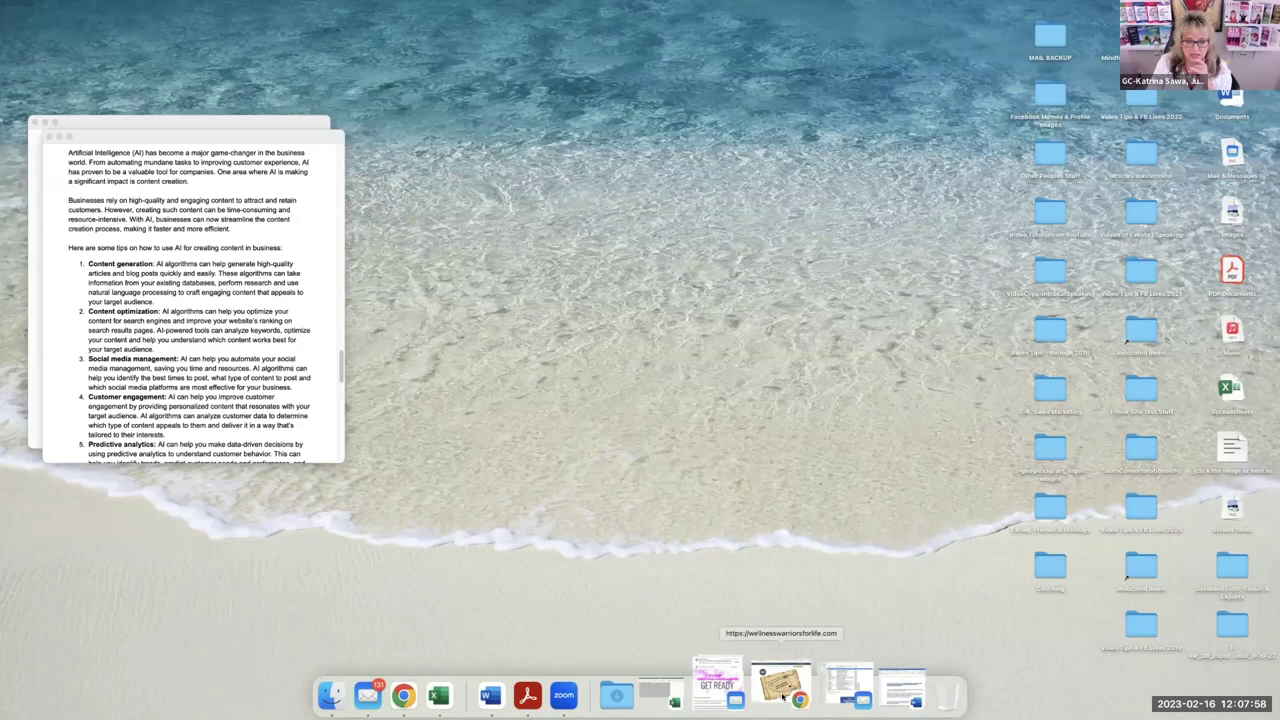
Bring up the "Curious about all the talk about AI?" announcement email and enlarge its window to nearly the full screen width
left_click(783, 692)
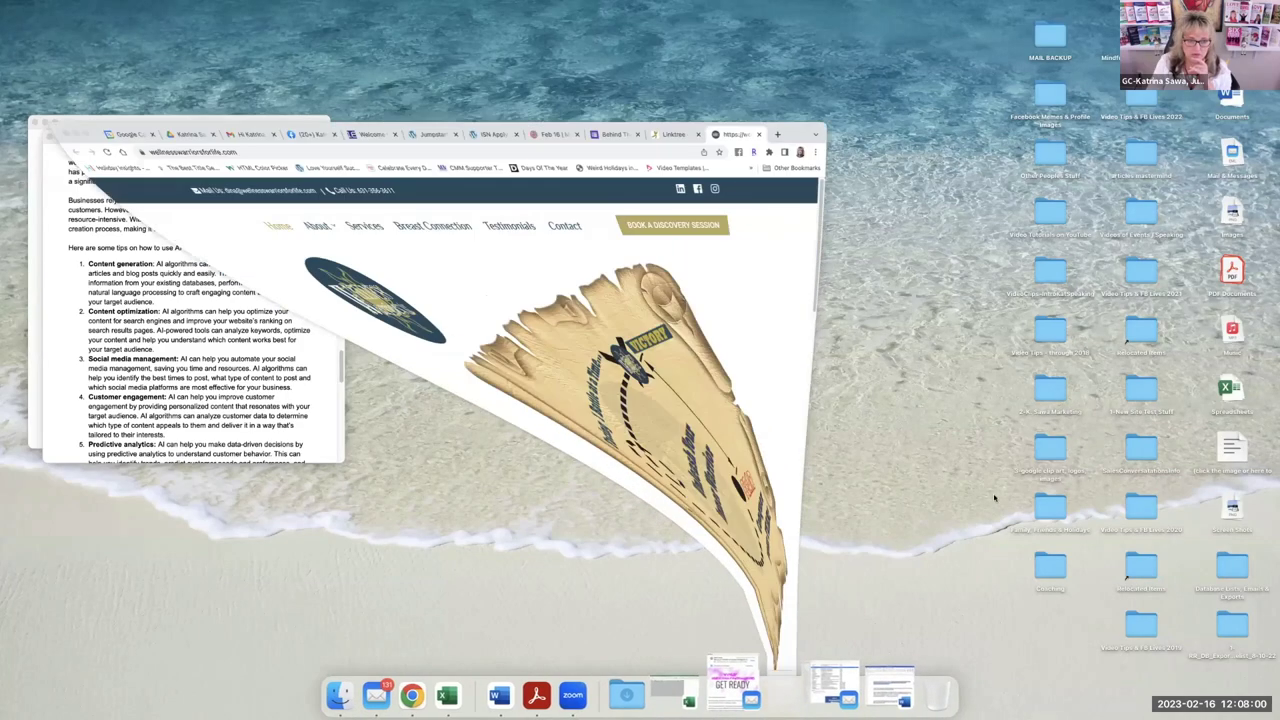
key("super+m")
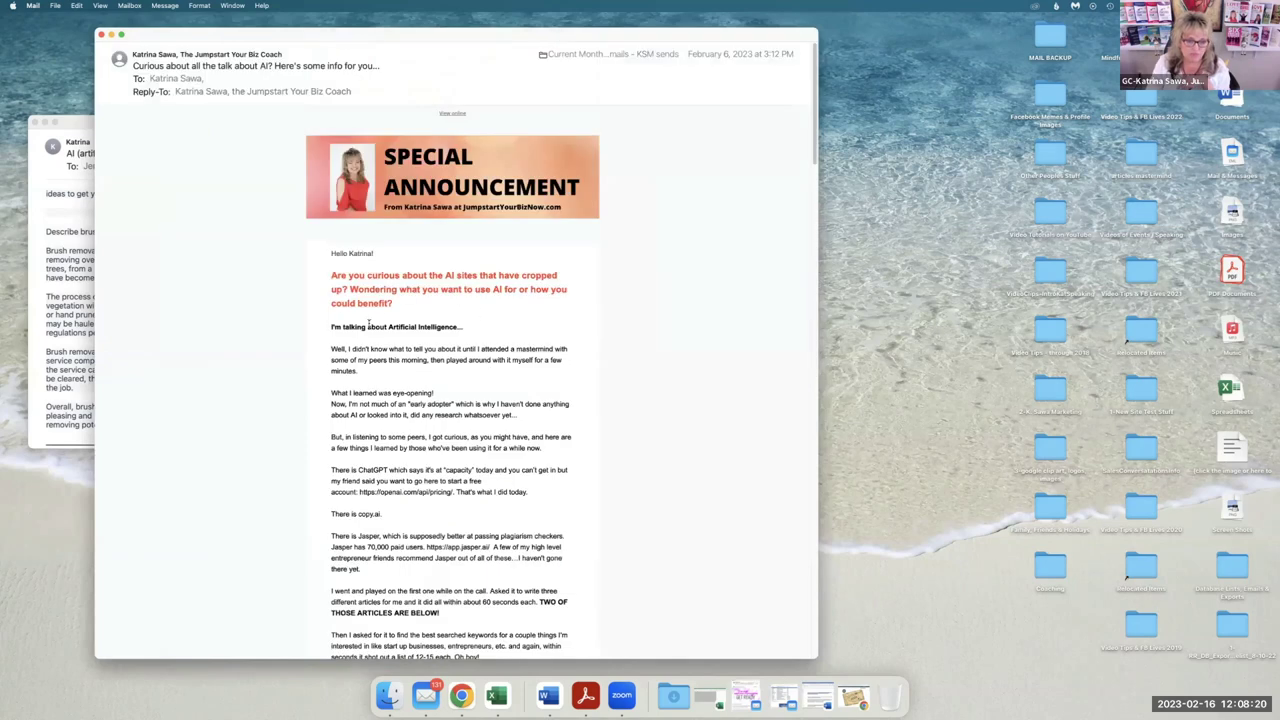
scroll(384, 296, "down", 3)
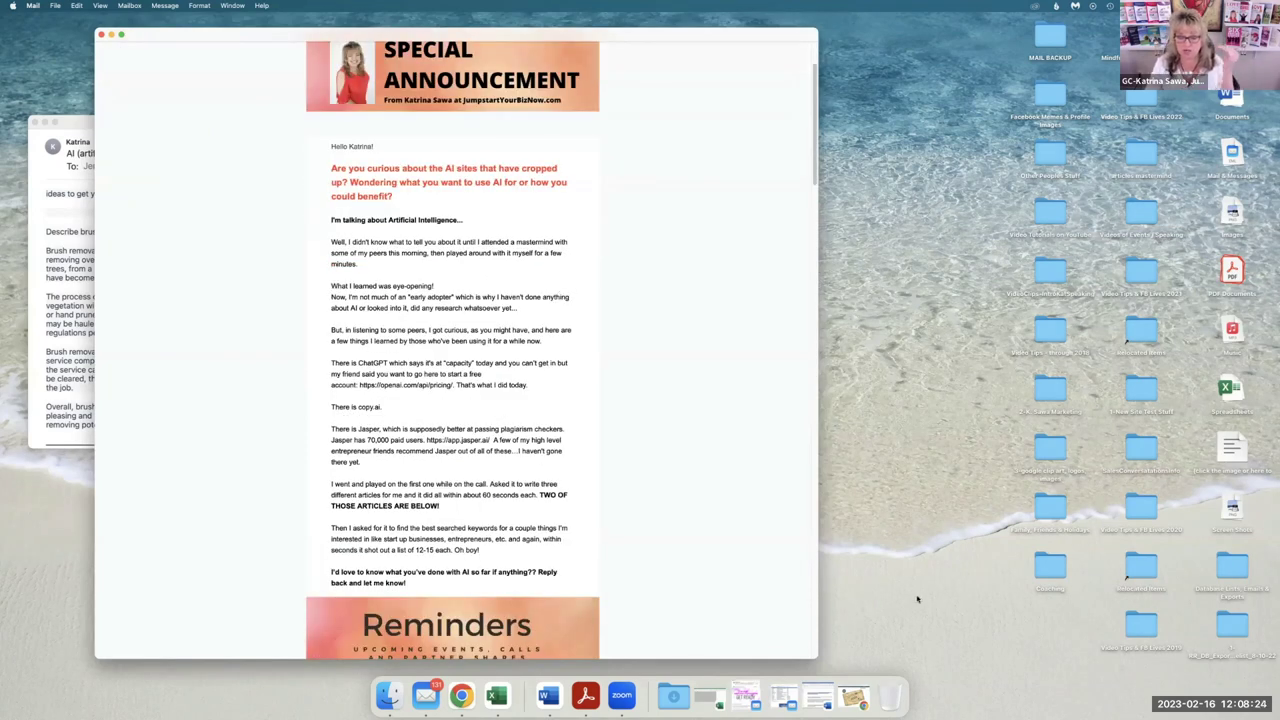
left_click(820, 655)
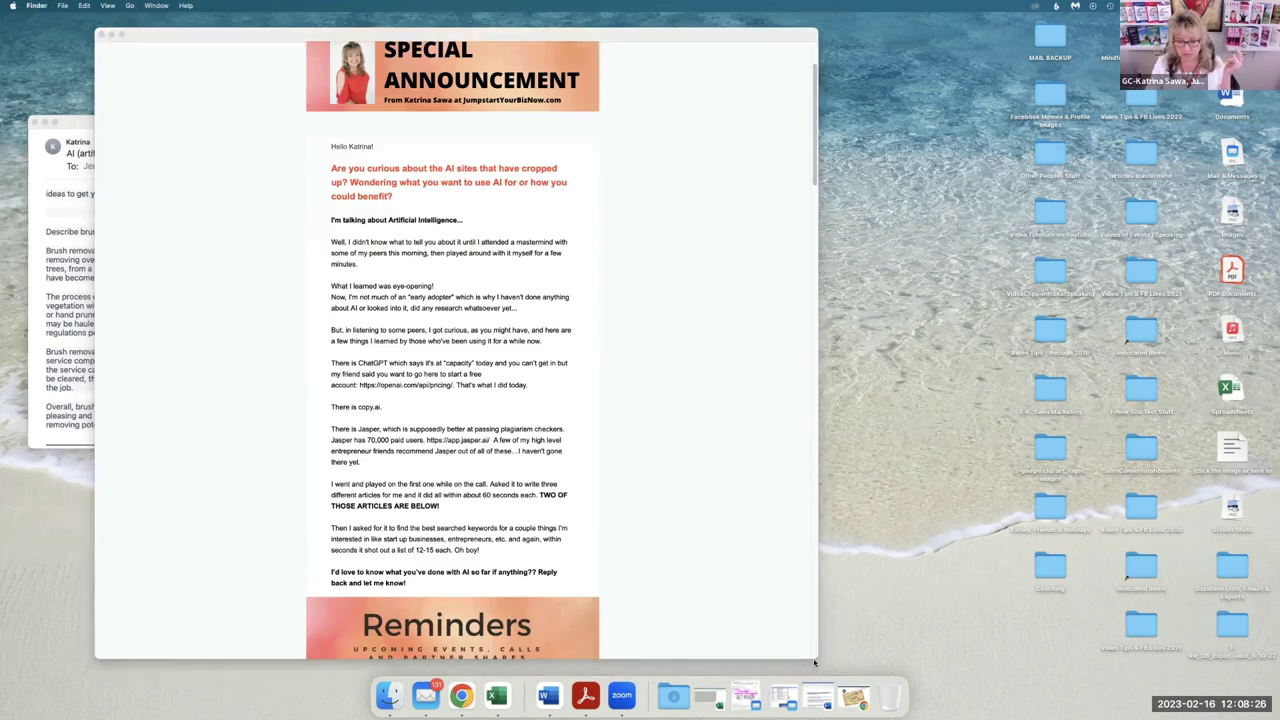
scroll(812, 650, "down", 5)
left_click_drag(815, 655, 1140, 675)
scroll(1031, 391, "up", 10)
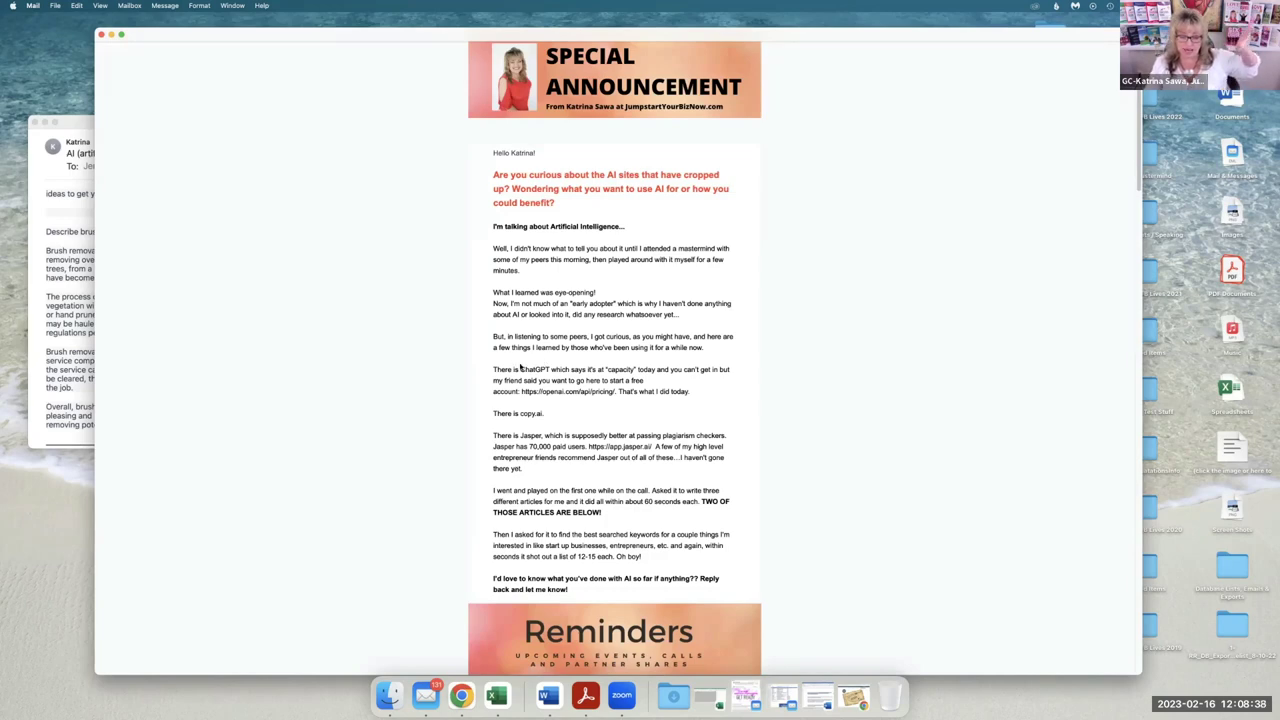
Examine the two AI-written articles and the closing remarks in the announcement email, and minimize its window
scroll(638, 432, "down", 12)
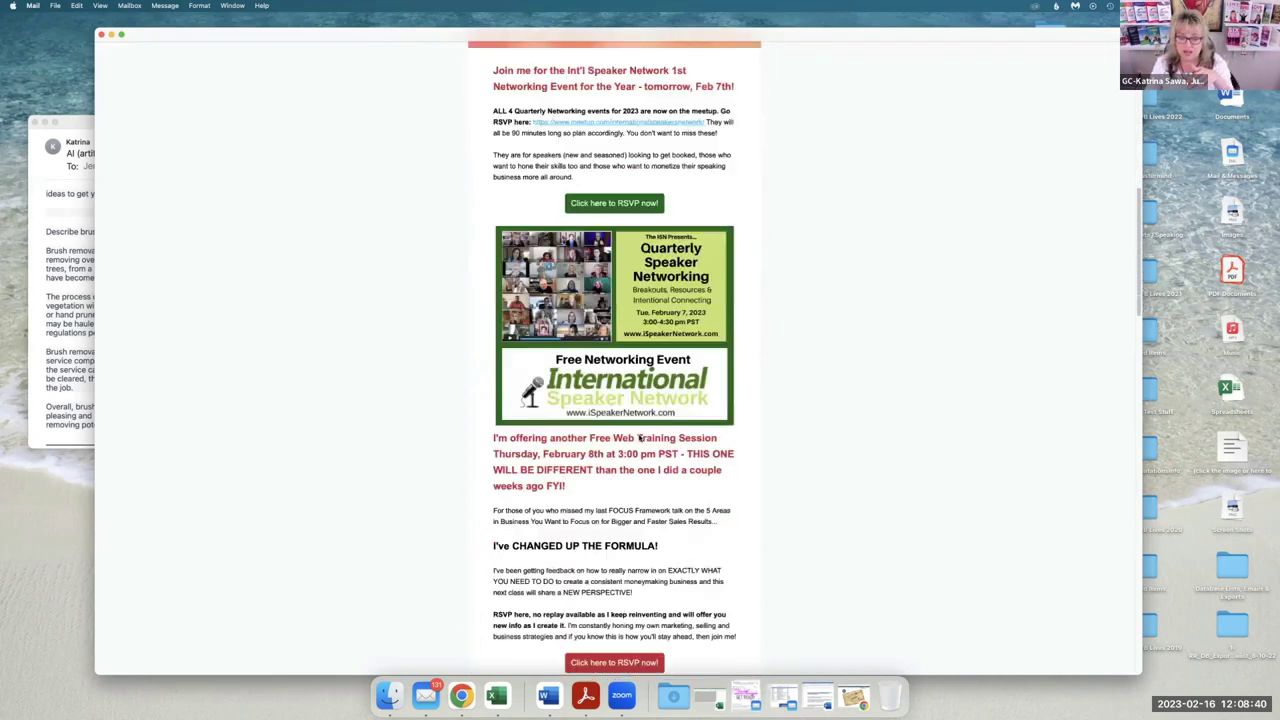
scroll(638, 440, "down", 12)
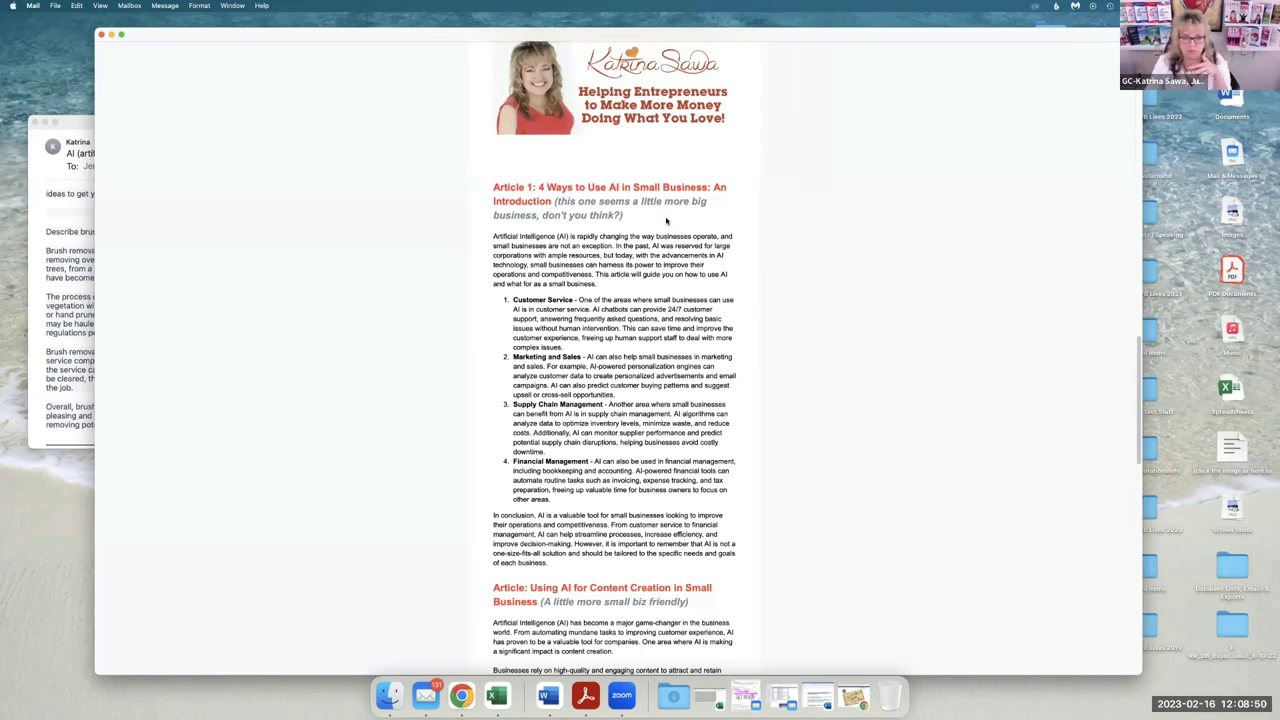
scroll(574, 347, "down", 3)
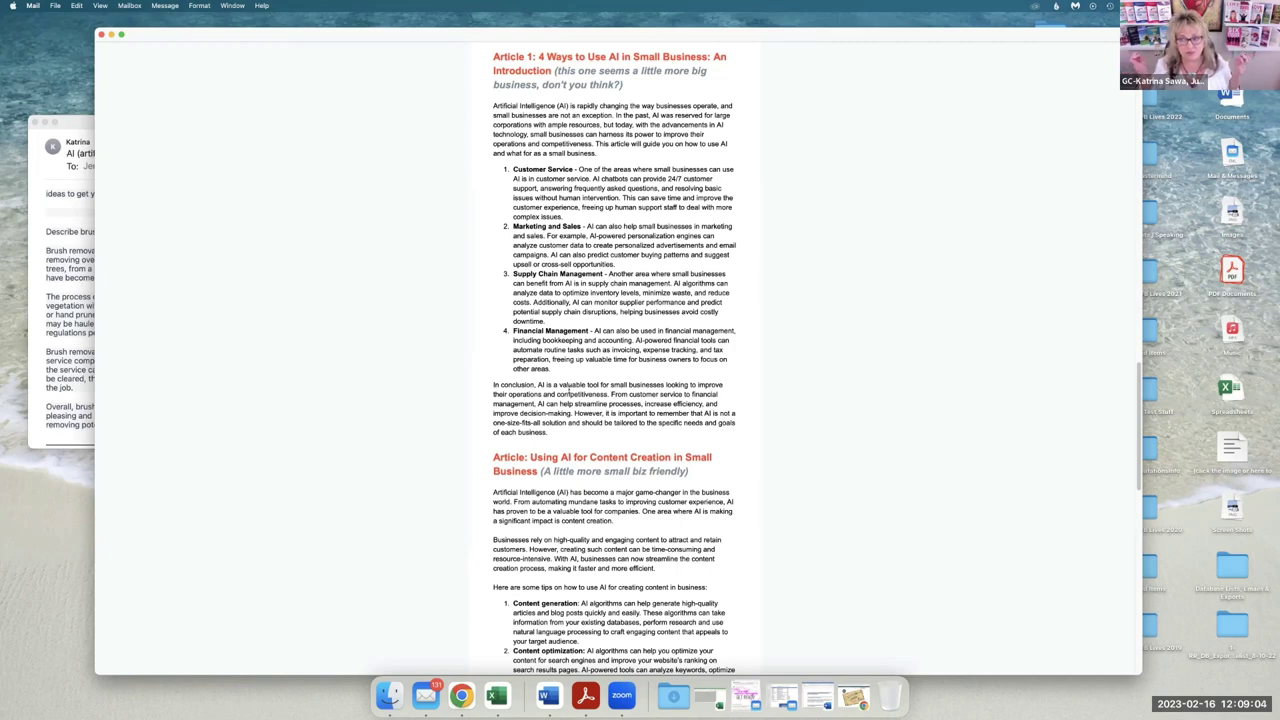
scroll(647, 441, "down", 3)
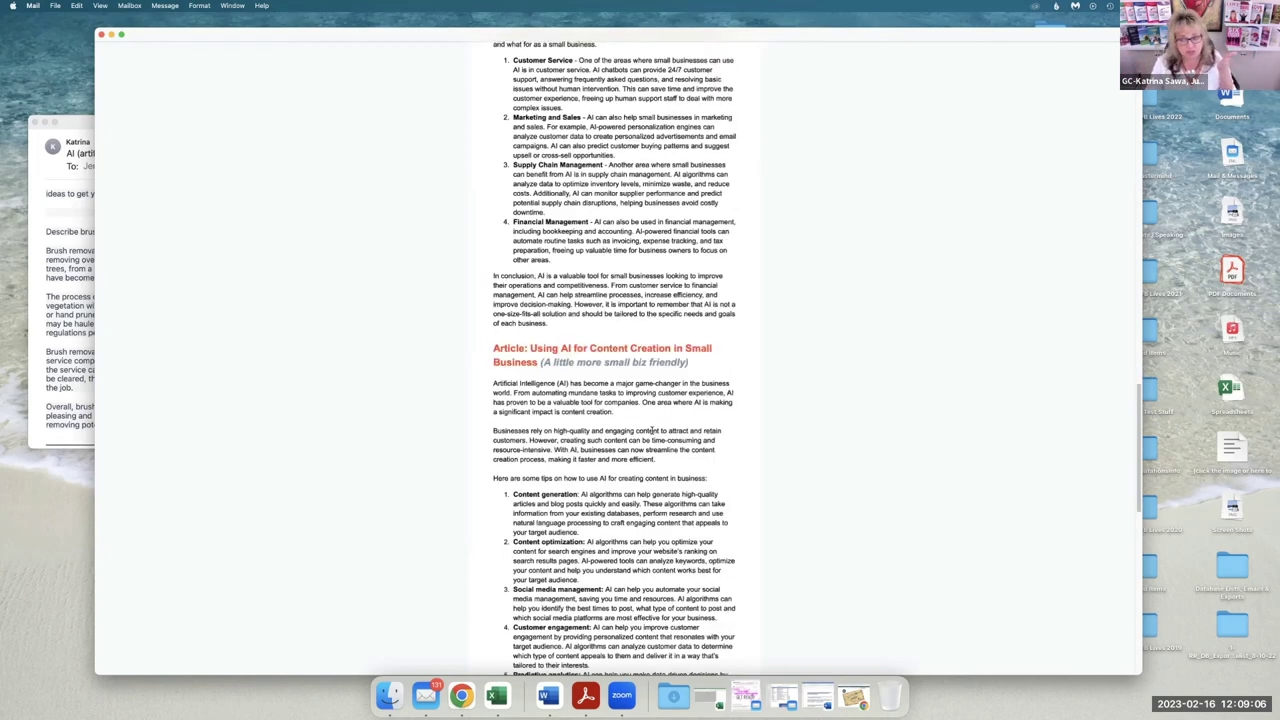
scroll(633, 427, "down", 3)
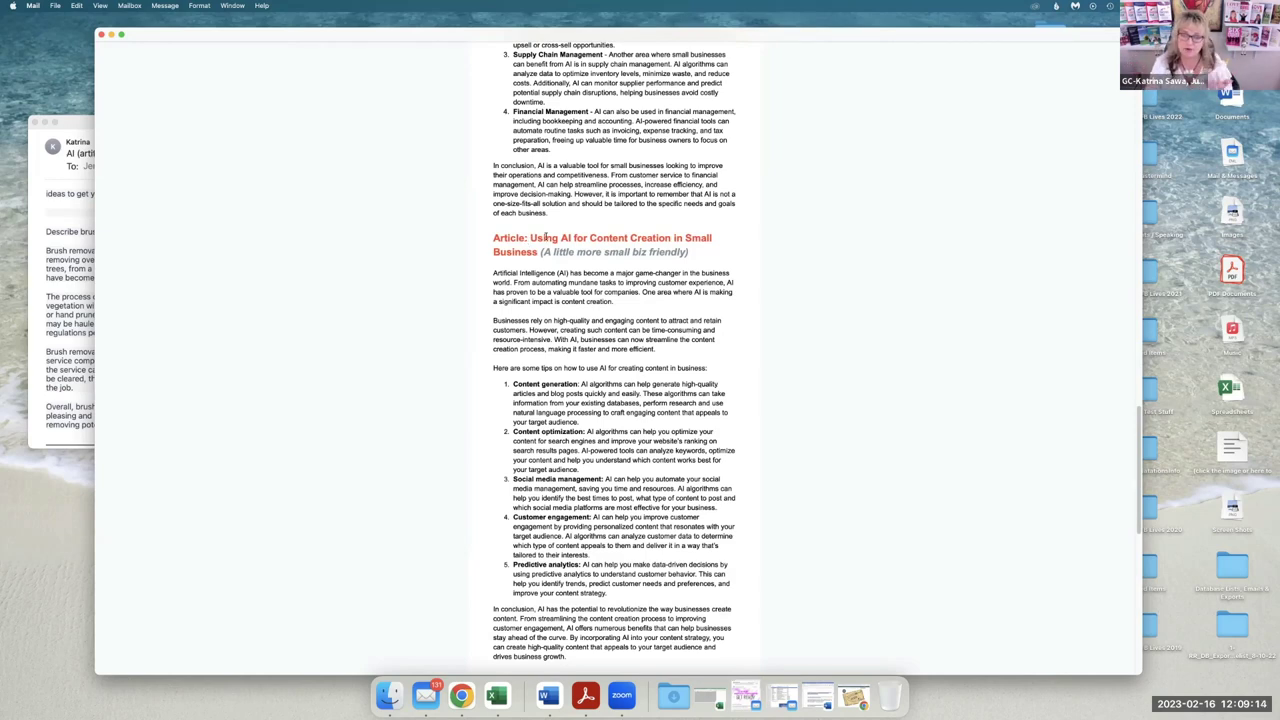
scroll(527, 240, "down", 3)
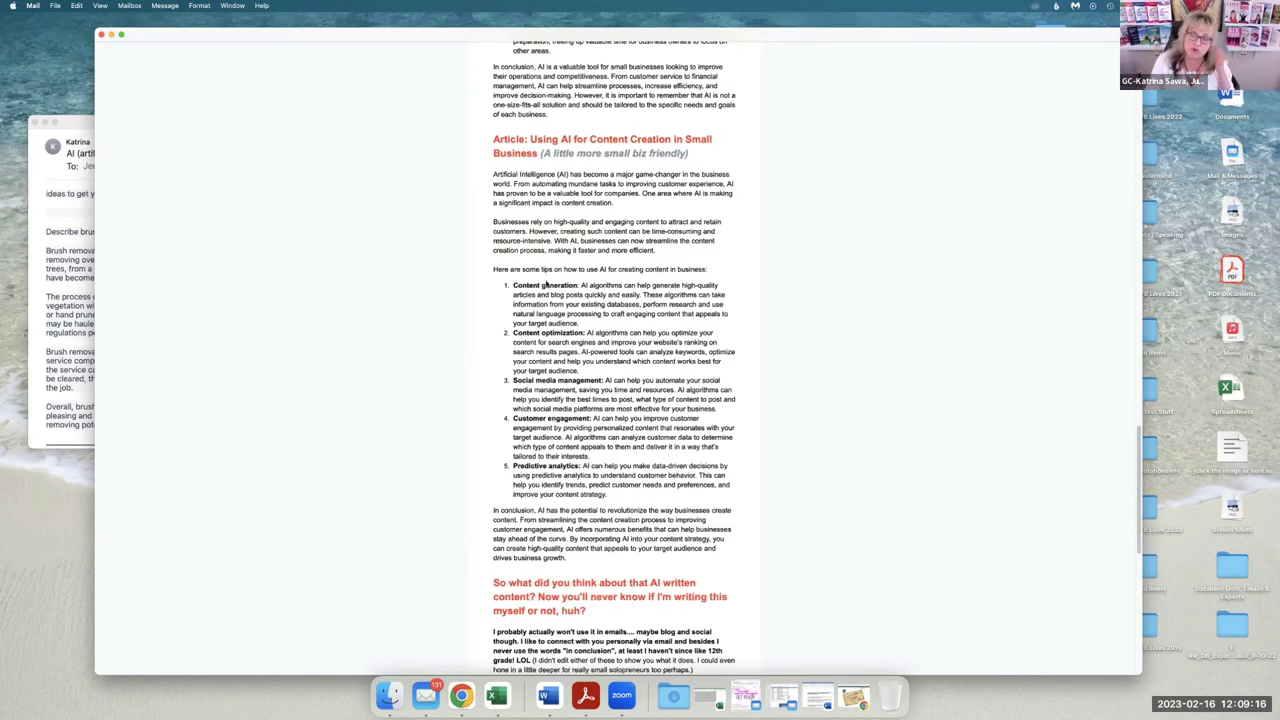
scroll(563, 293, "down", 1)
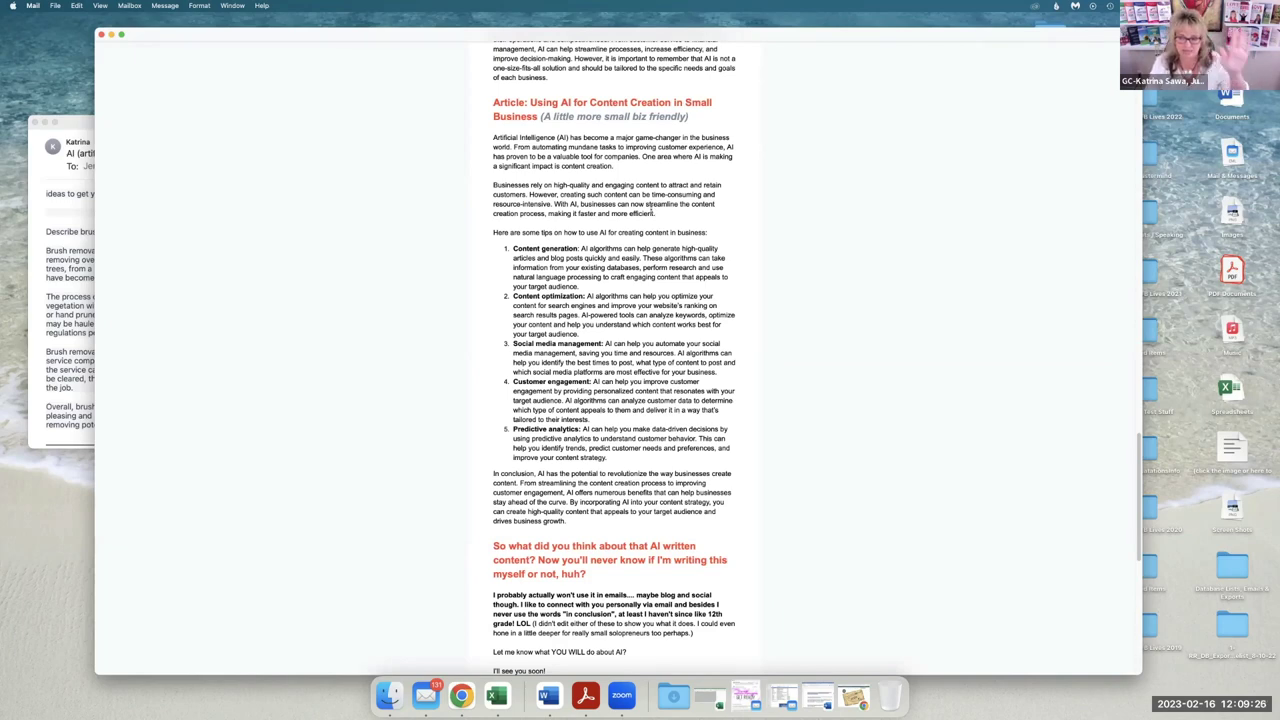
scroll(652, 211, "down", 5)
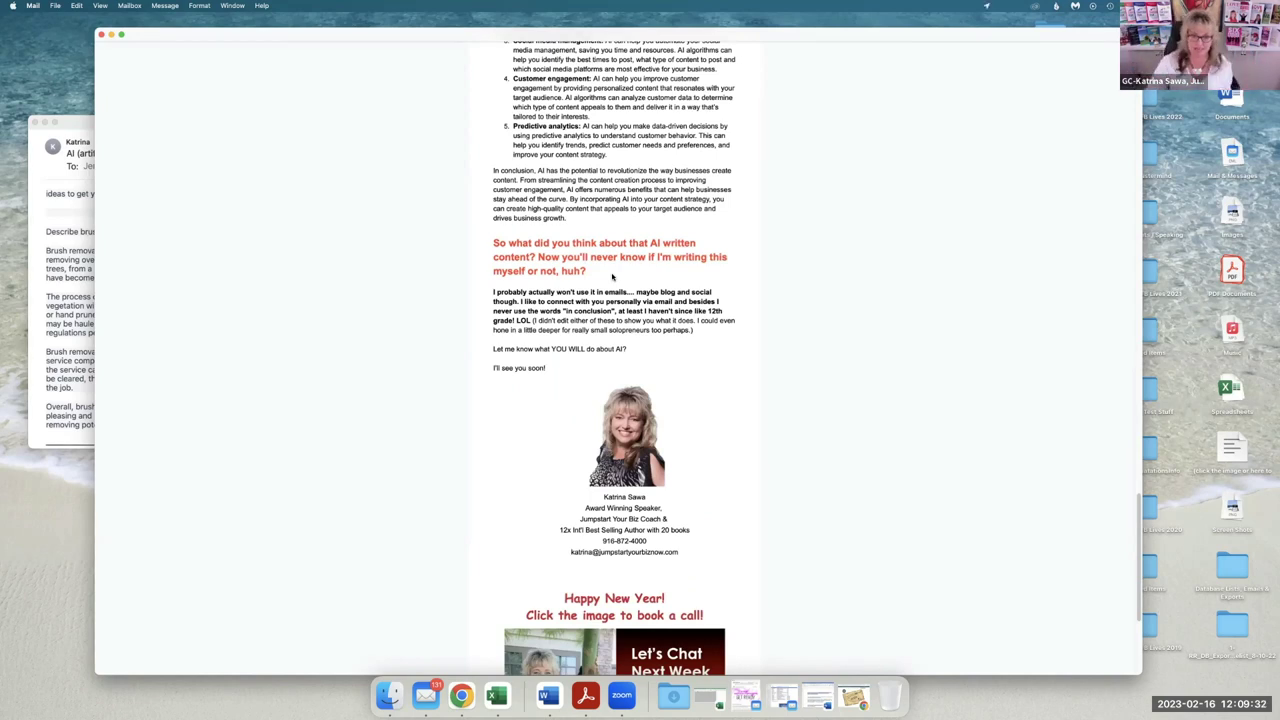
left_click(111, 35)
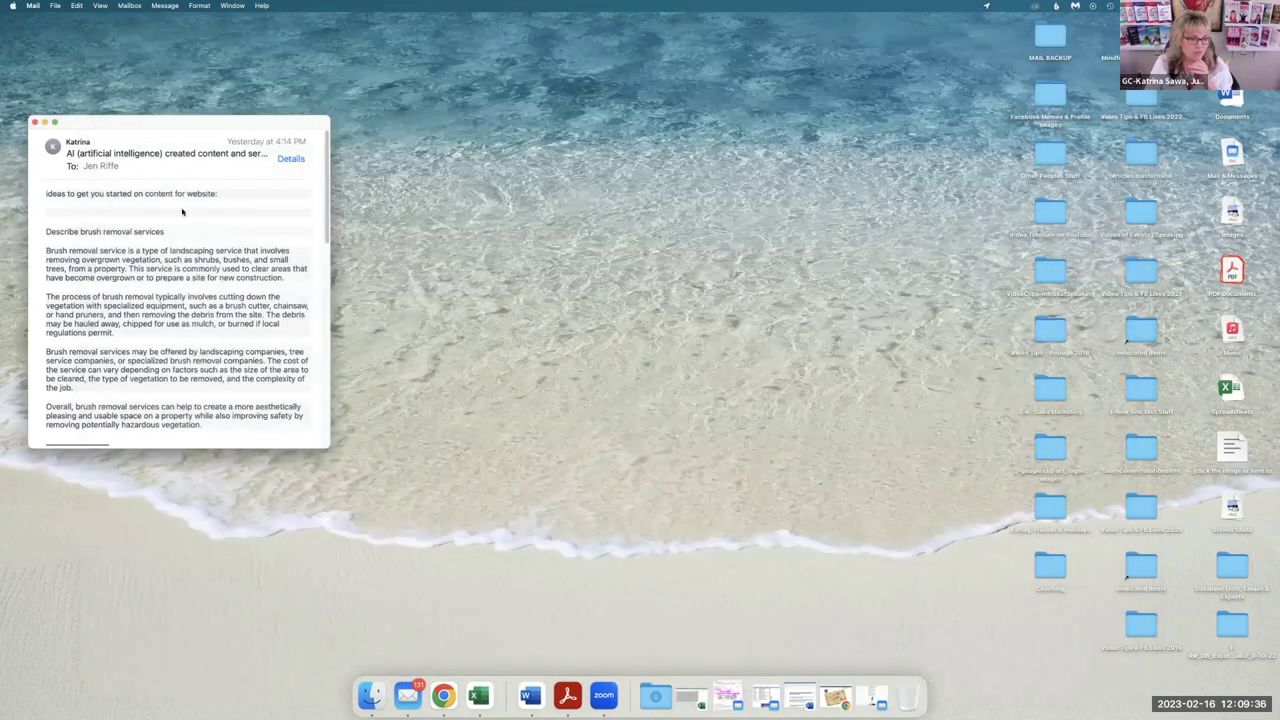
Restore the minimized wellnesswarriorsforlife.com browser window, move it beside the brush removal email, and open the ChatGPT login page in a new tab
left_click_drag(170, 133, 232, 78)
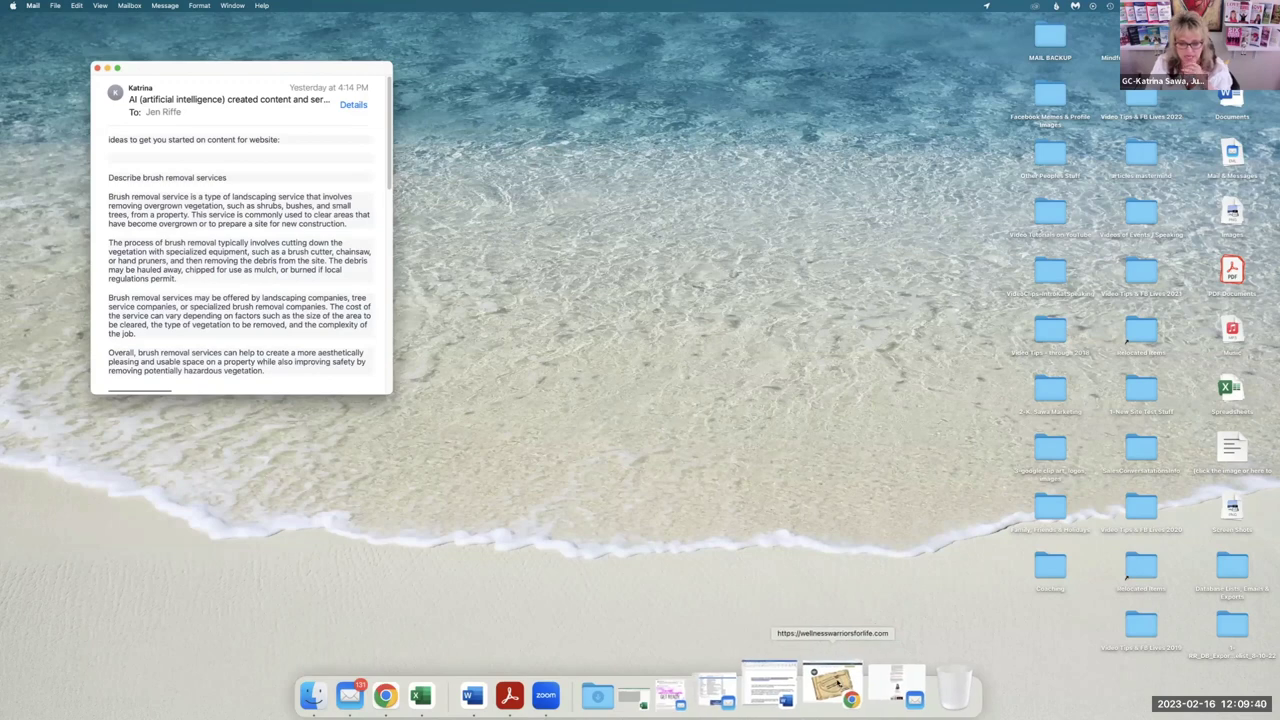
left_click(836, 684)
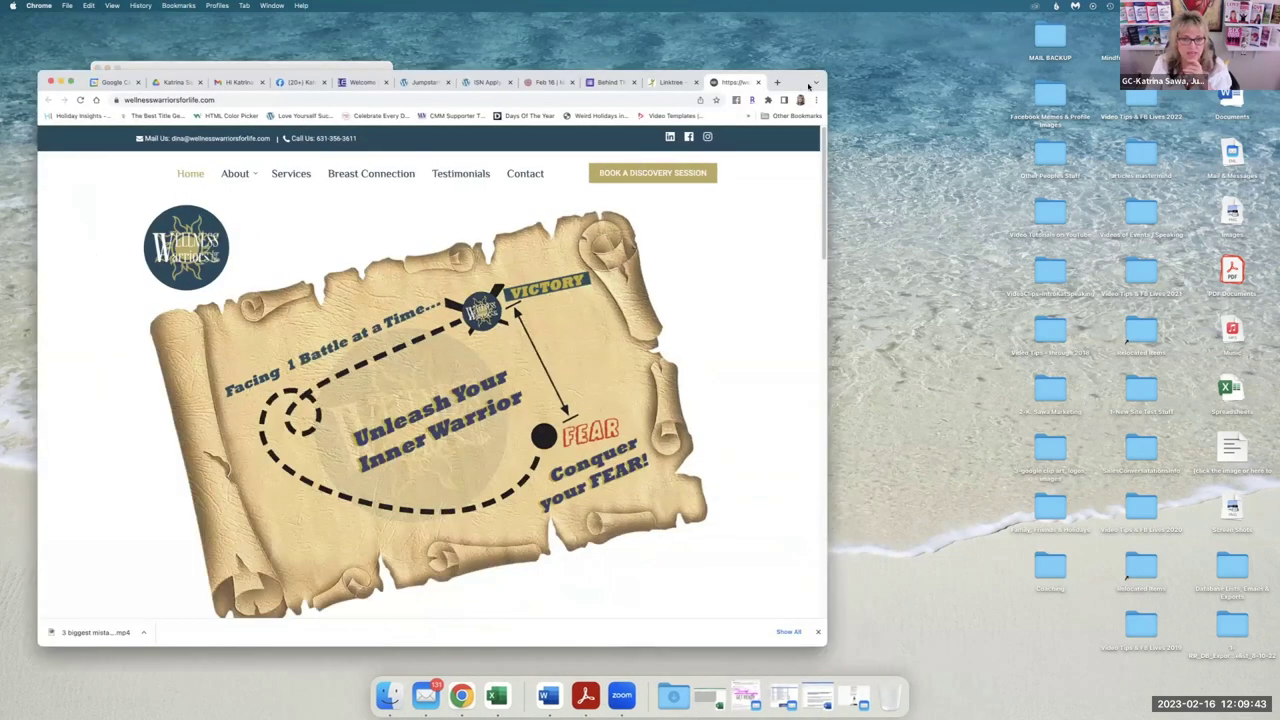
left_click_drag(808, 86, 996, 91)
left_click(996, 91)
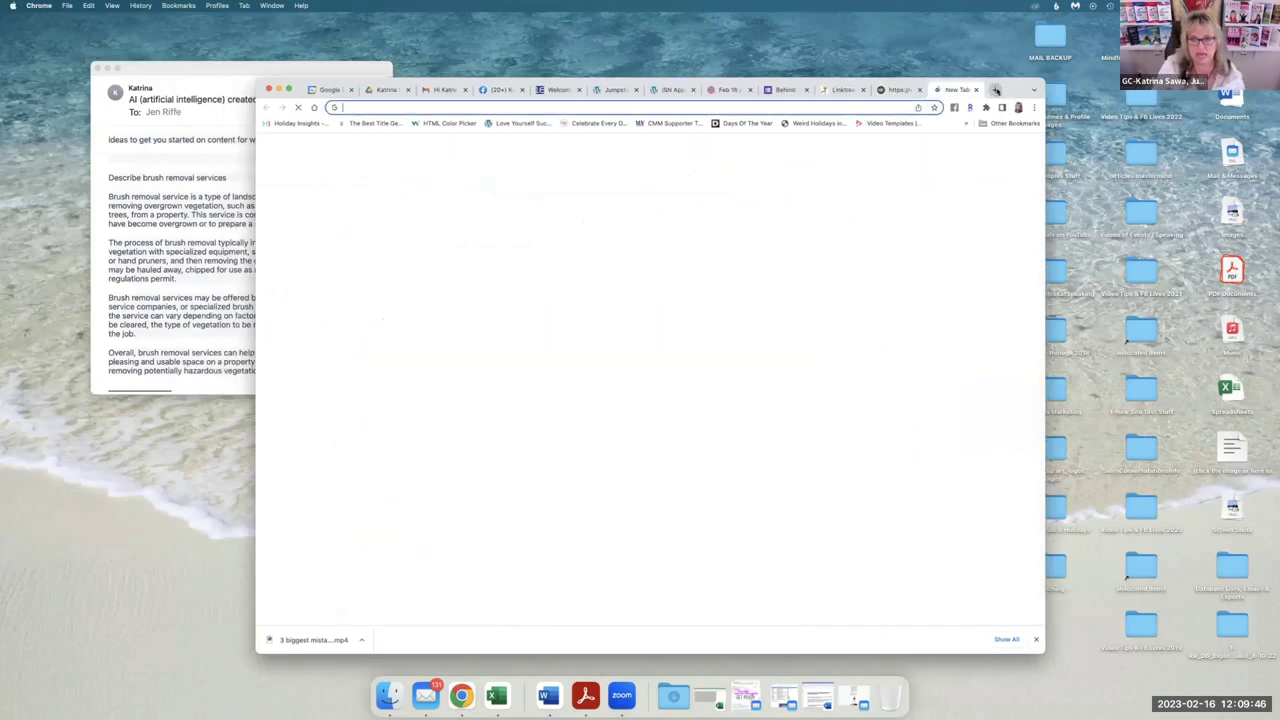
type("Chat")
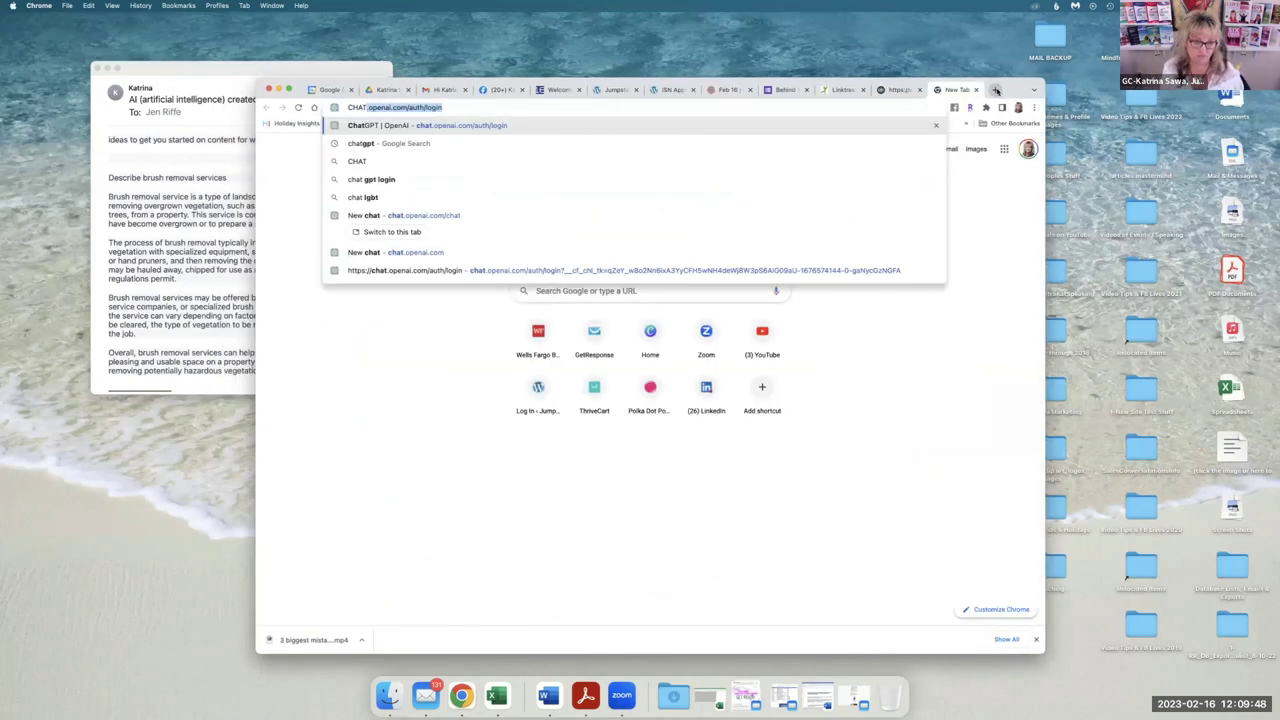
key("Return")
left_click(628, 413)
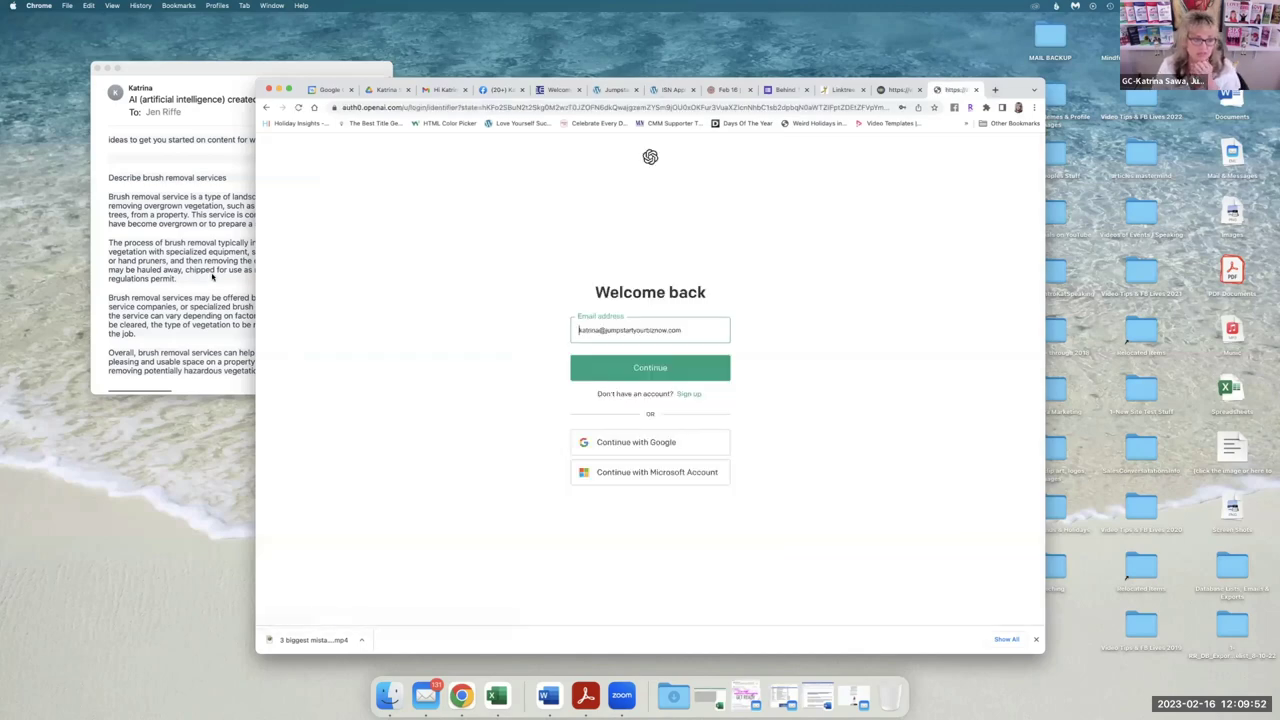
Copy the paragraphs about ChatGPT, copy.ai and Jasper from the Zoom blurbs Word document
left_click(818, 697)
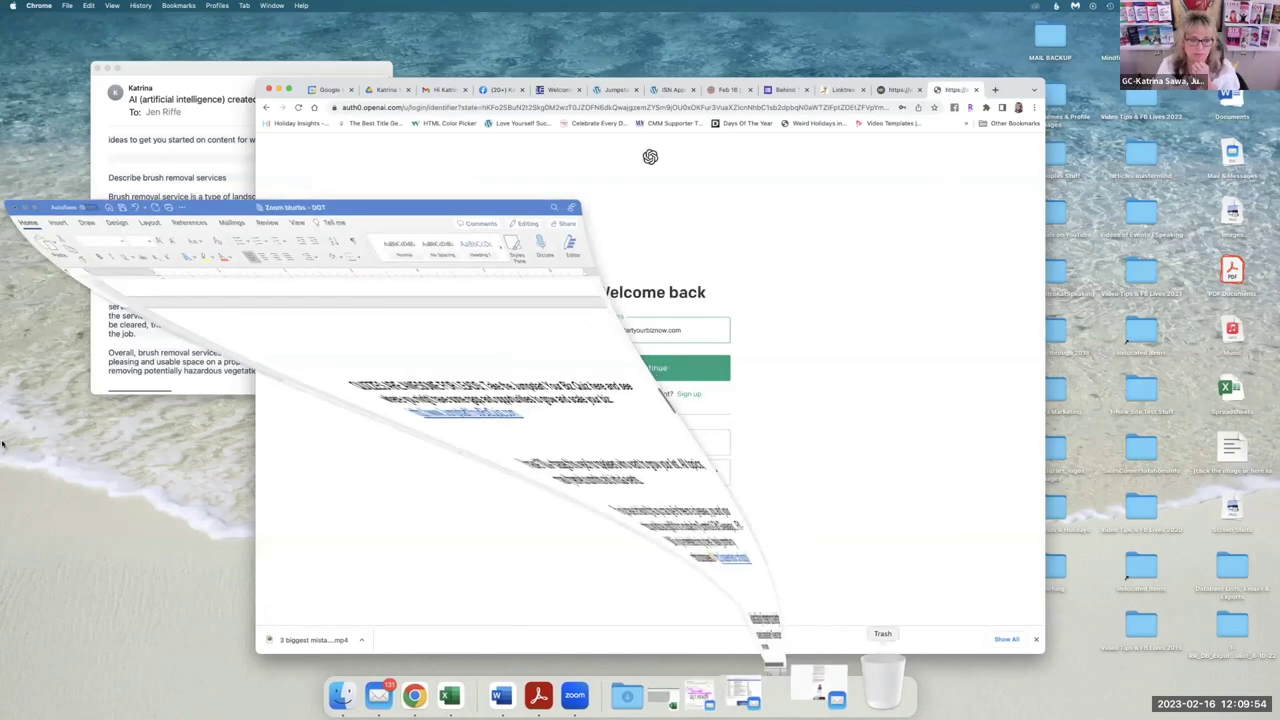
left_click(112, 455)
scroll(112, 460, "down", 3)
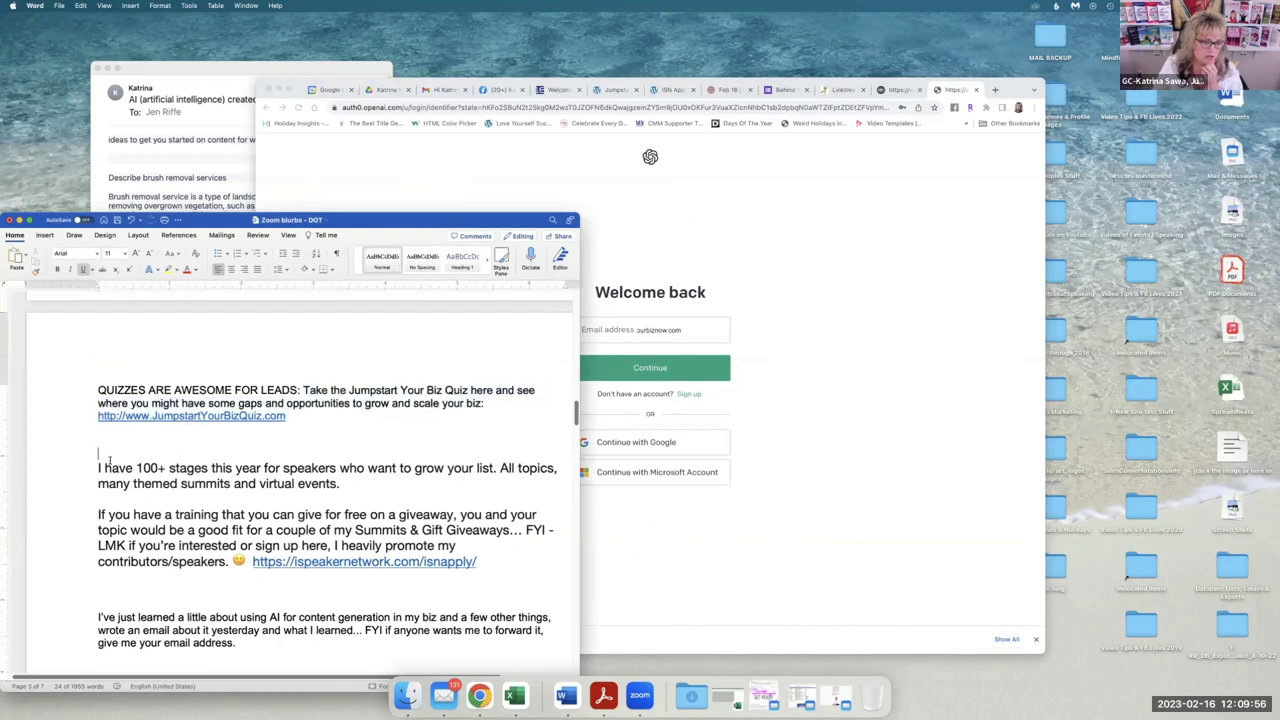
scroll(110, 465, "down", 15)
scroll(110, 455, "up", 5)
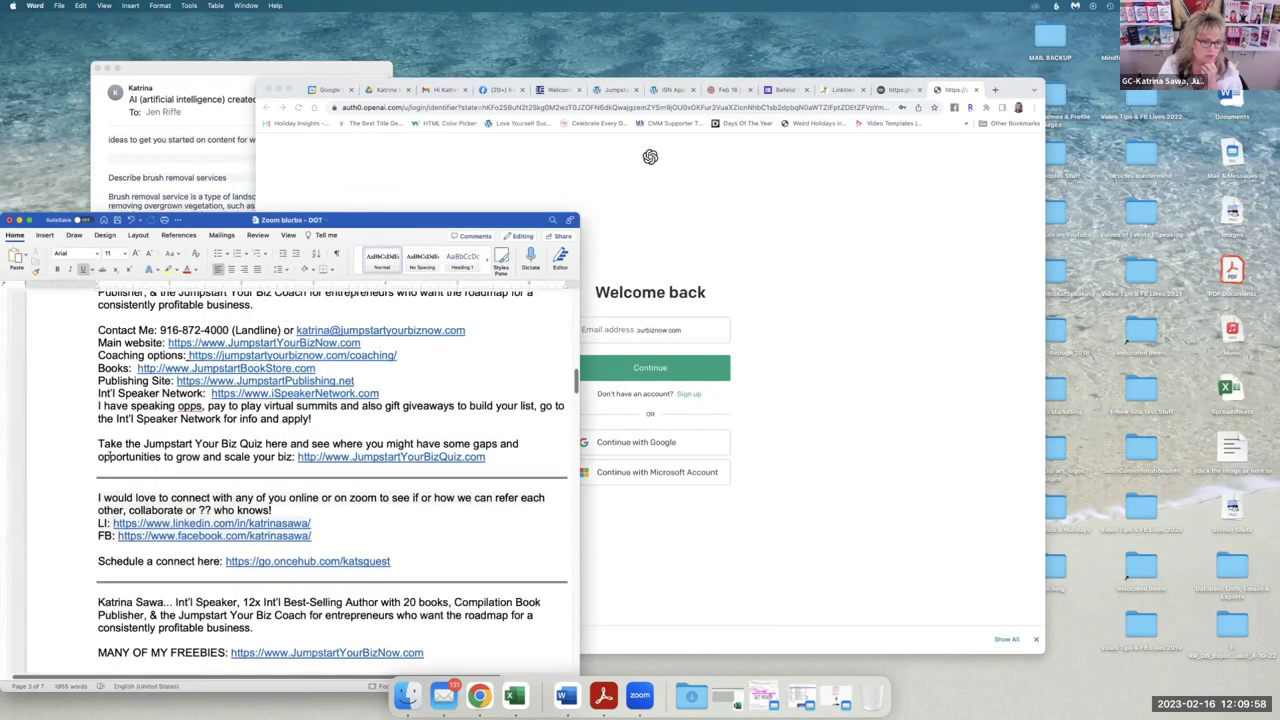
scroll(108, 453, "up", 4)
left_click_drag(97, 397, 322, 503)
right_click(344, 416)
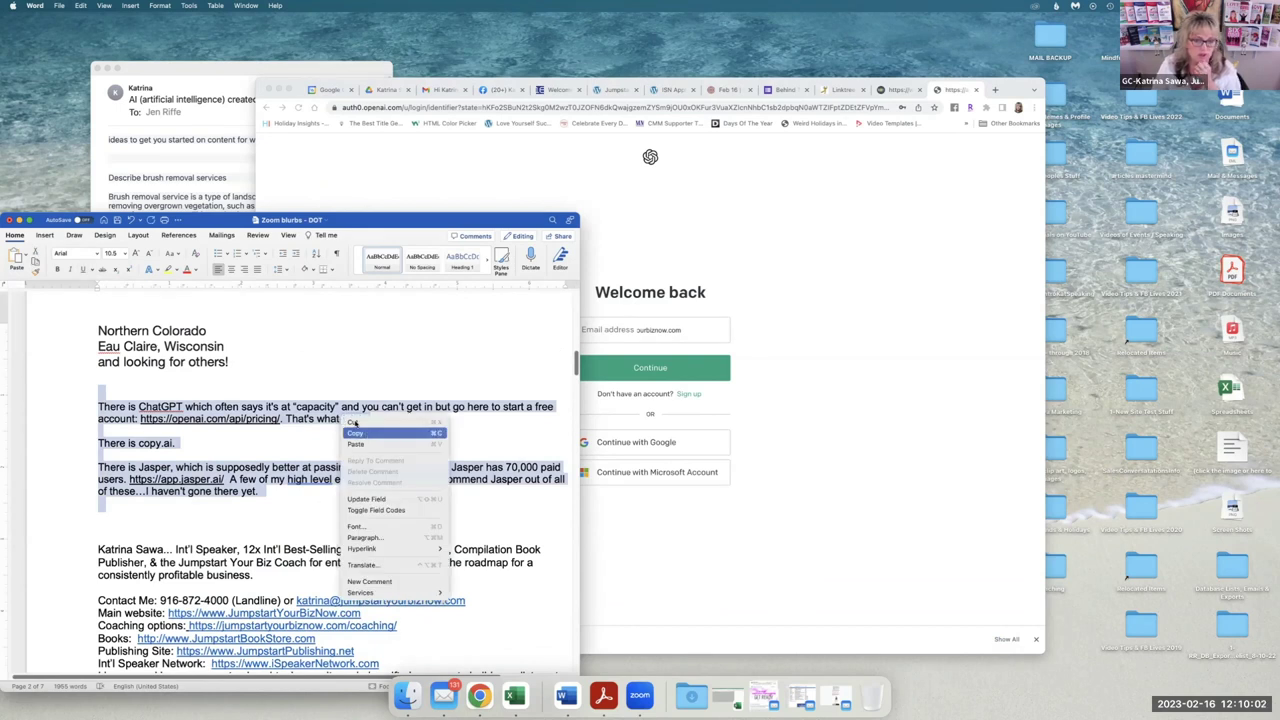
left_click(355, 432)
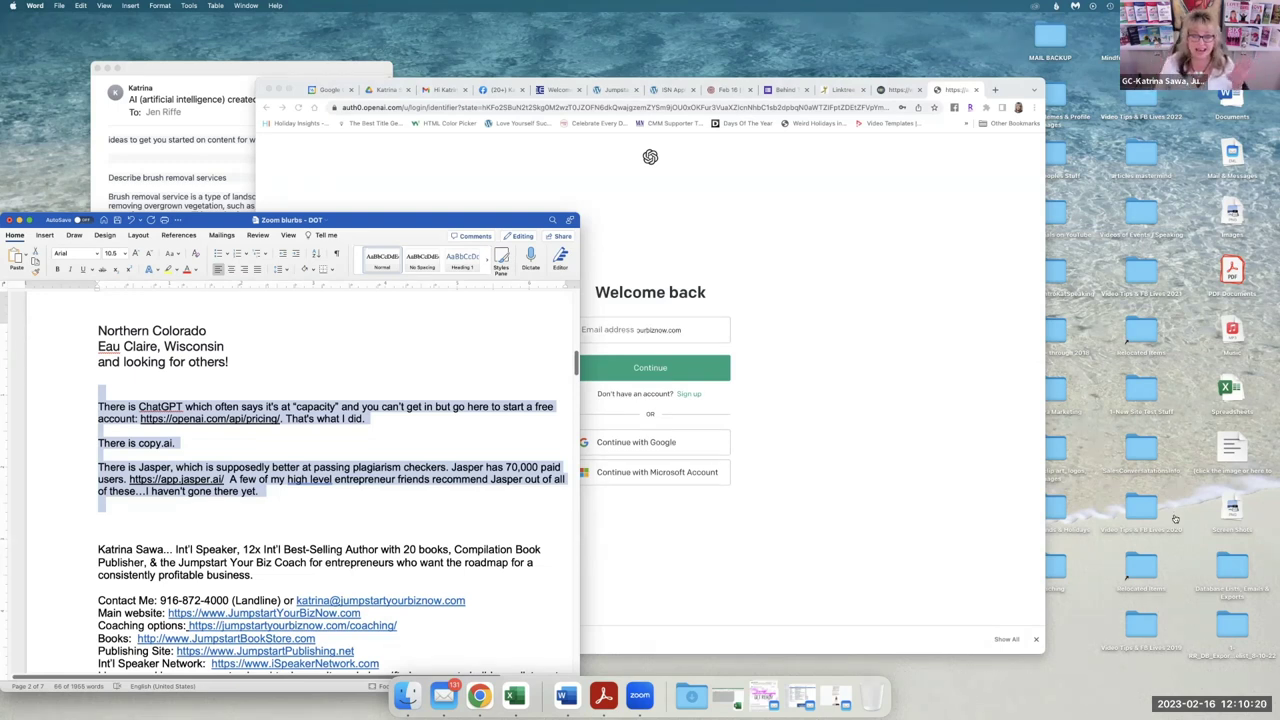
Submit the account e-mail on the ChatGPT login page, and switch to the website design conversation open in the SHORT AI Presentation browser window
left_click(699, 340)
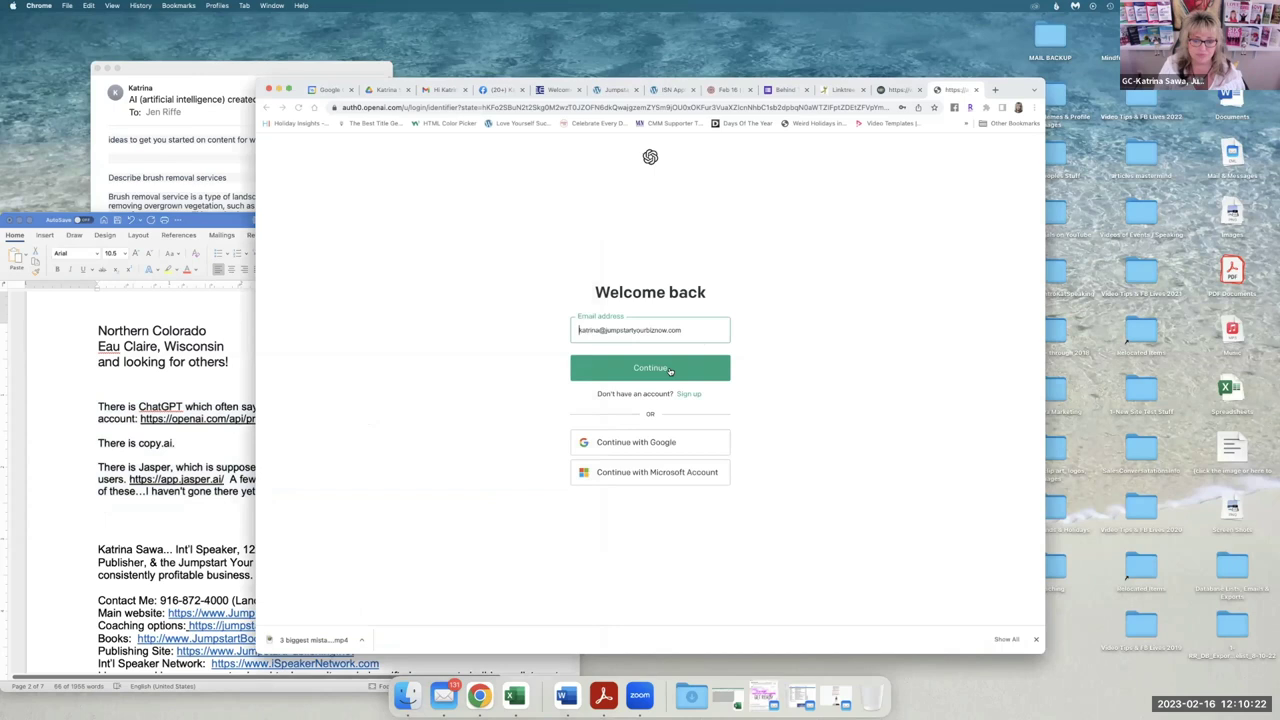
left_click(686, 368)
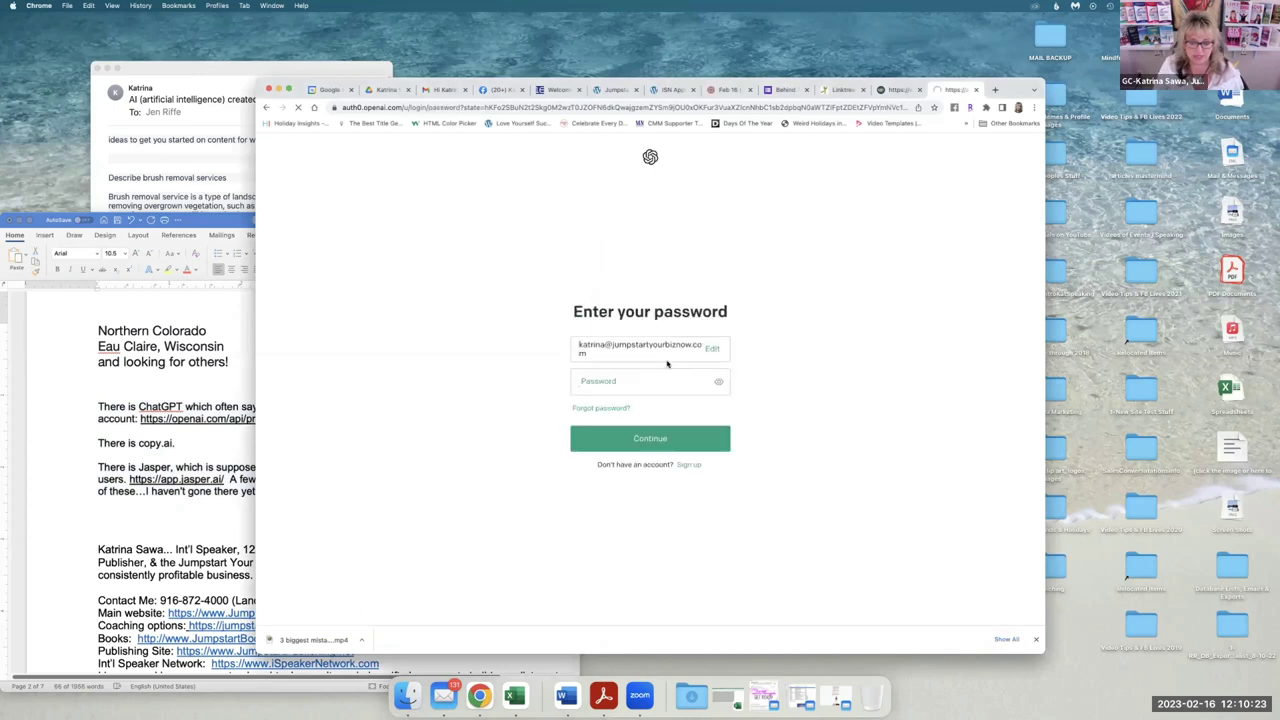
right_click(480, 688)
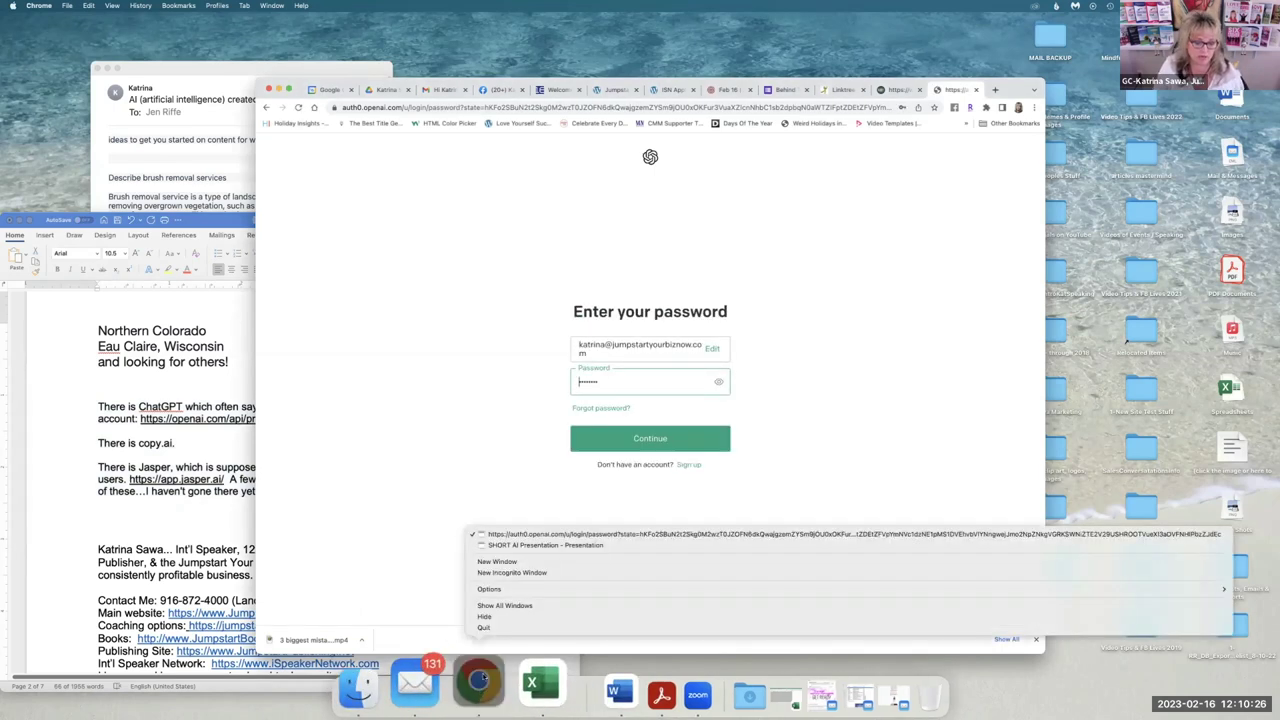
left_click(686, 343)
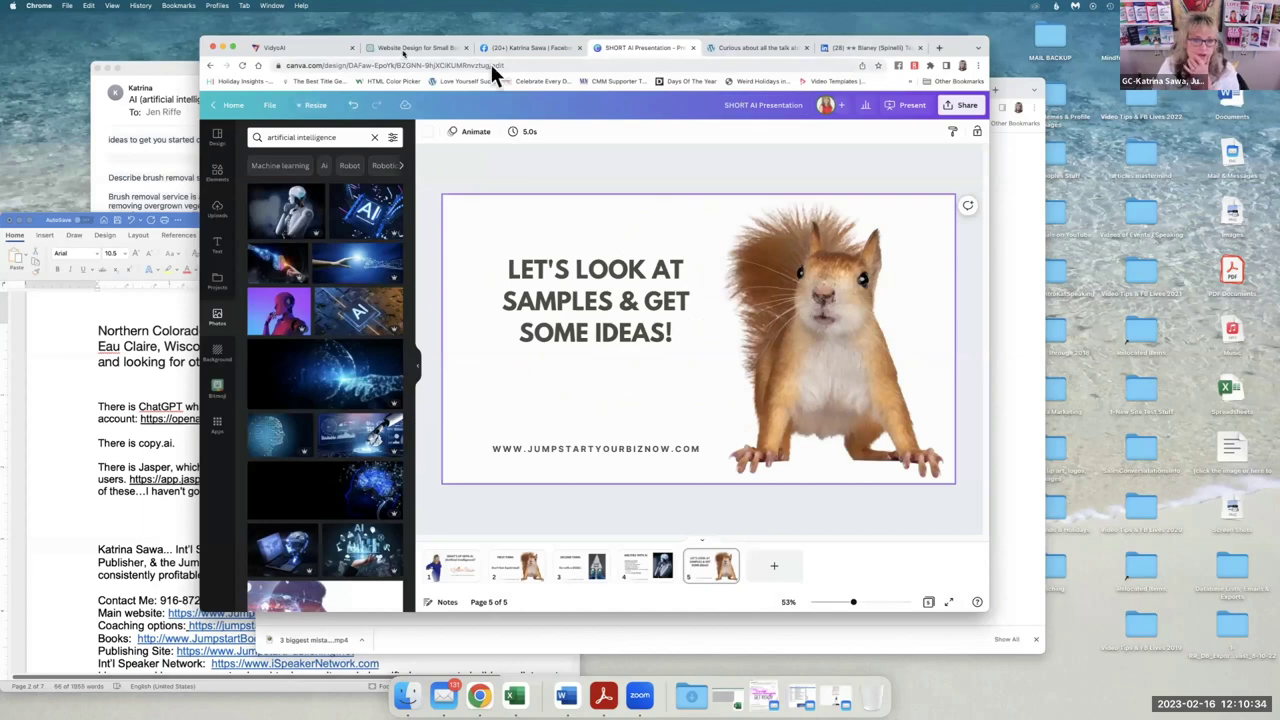
left_click(414, 47)
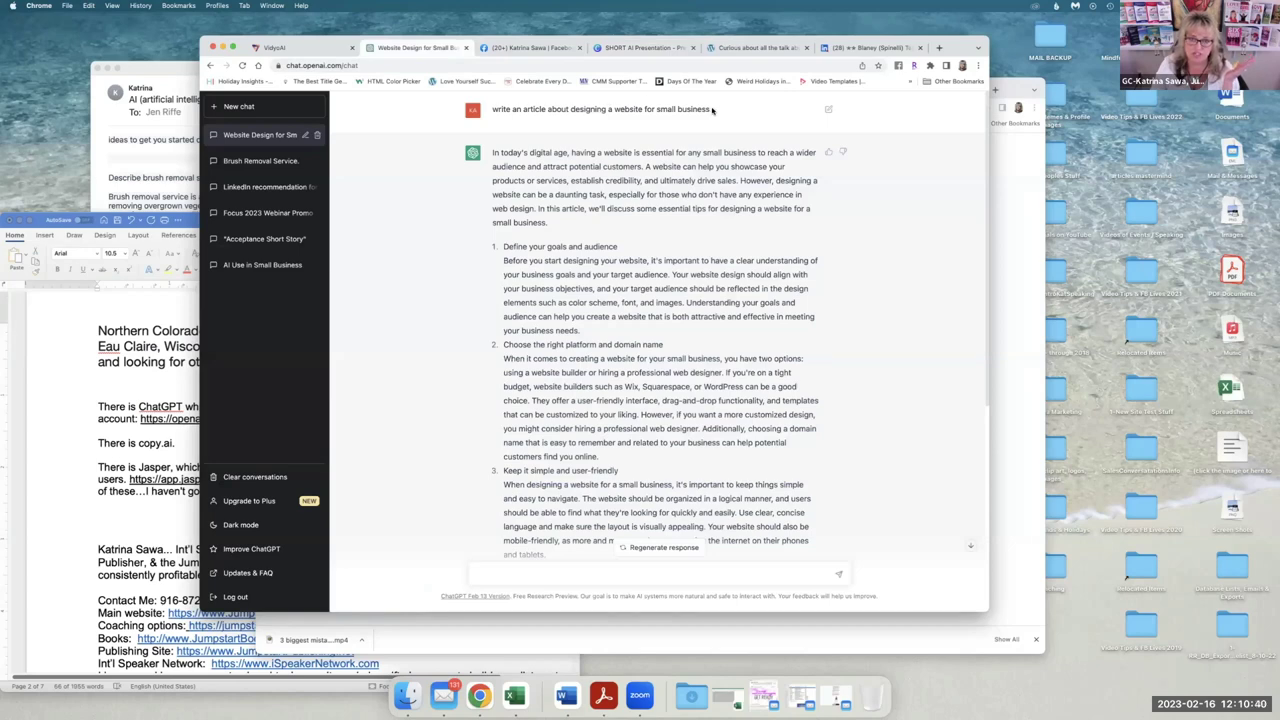
Examine the ChatGPT-generated article about designing a website for small business
scroll(606, 430, "down", 5)
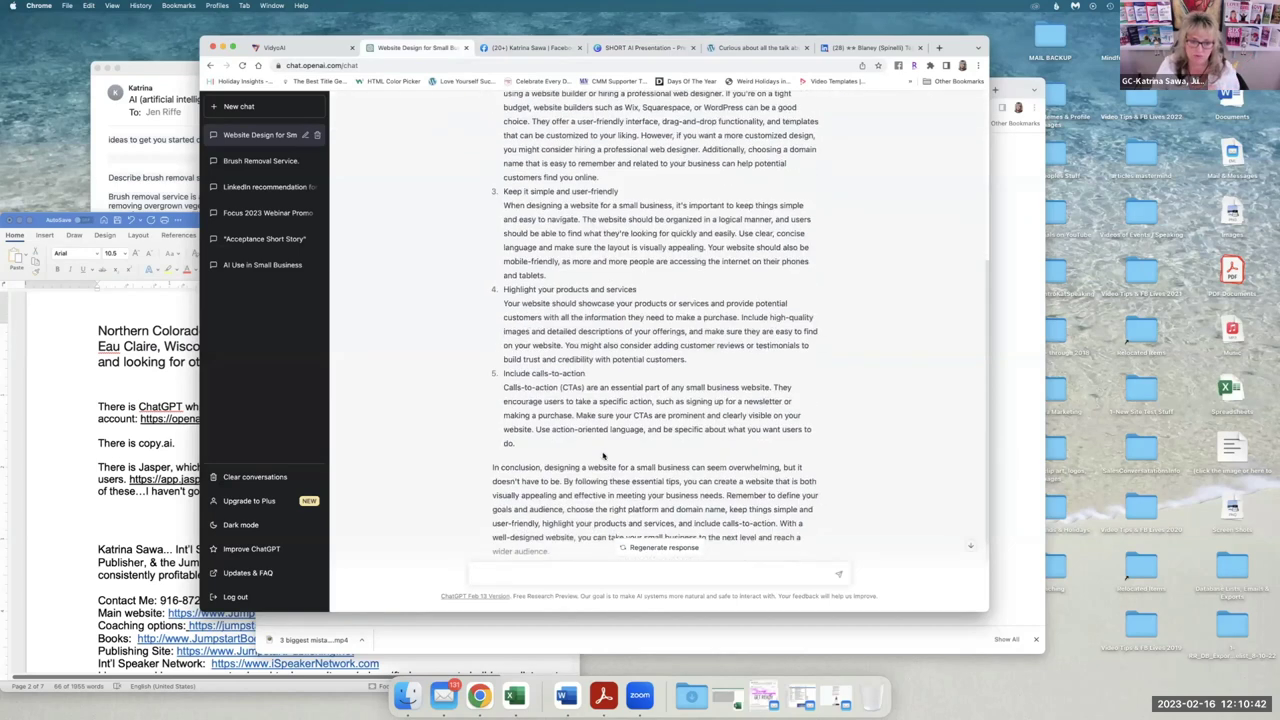
scroll(604, 433, "up", 3)
scroll(603, 432, "up", 2)
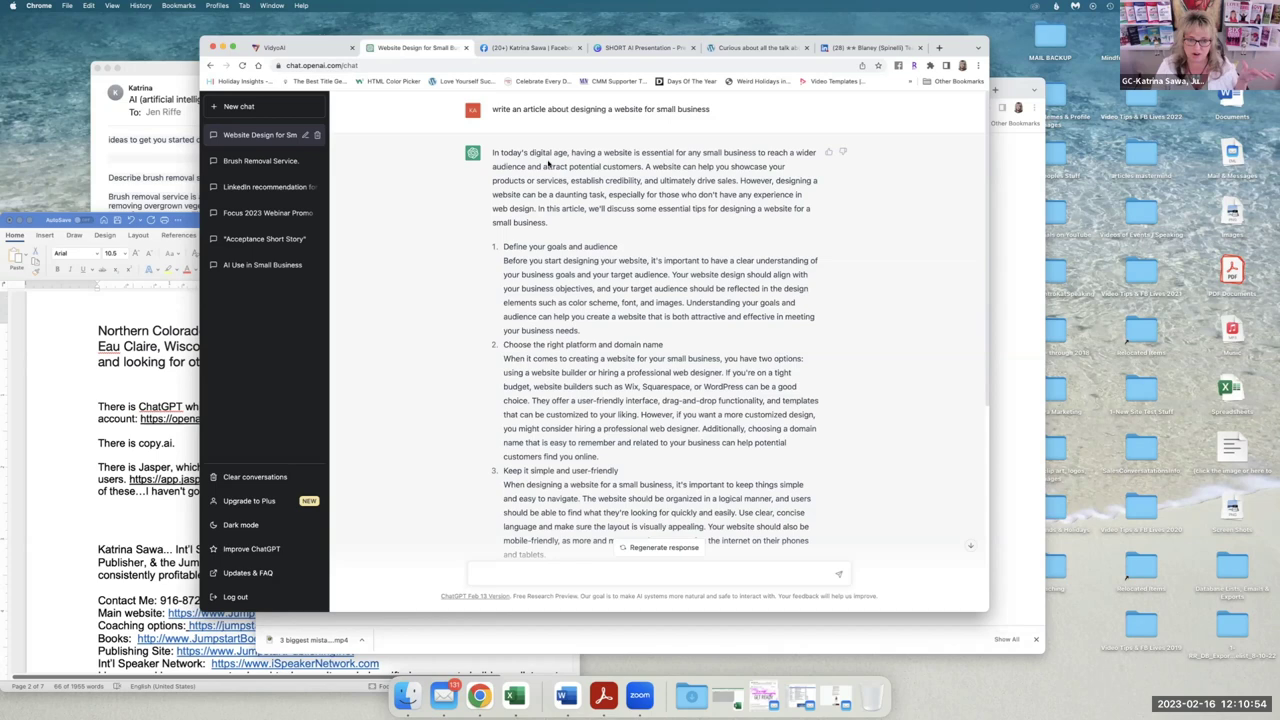
scroll(560, 180, "down", 2)
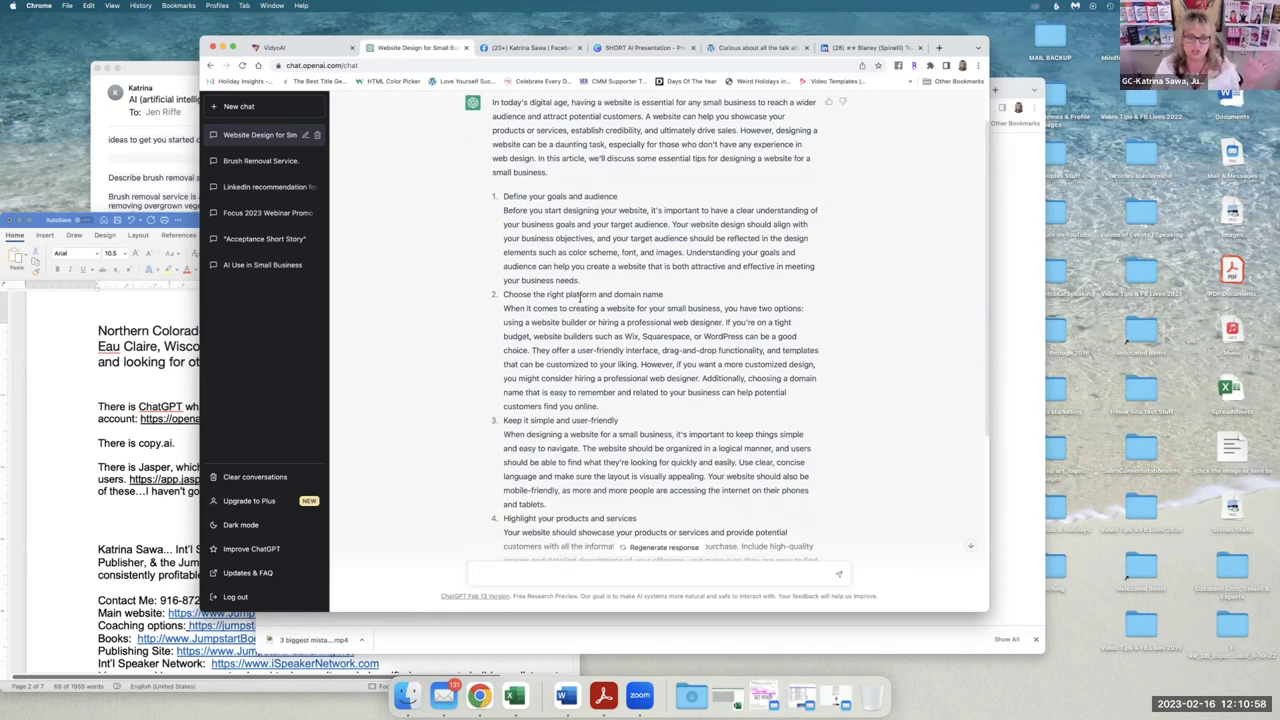
scroll(657, 323, "down", 5)
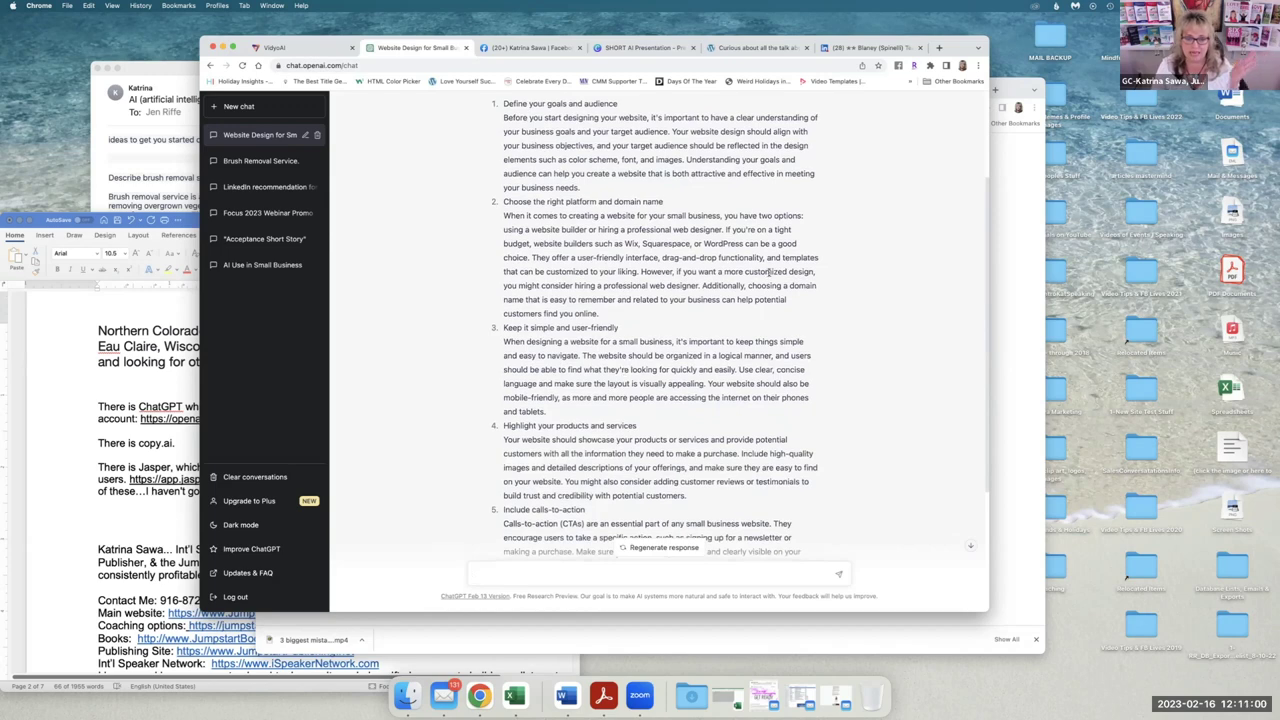
Read to the end of the website design article, highlight its full text, and reposition the browser window
scroll(760, 282, "down", 1)
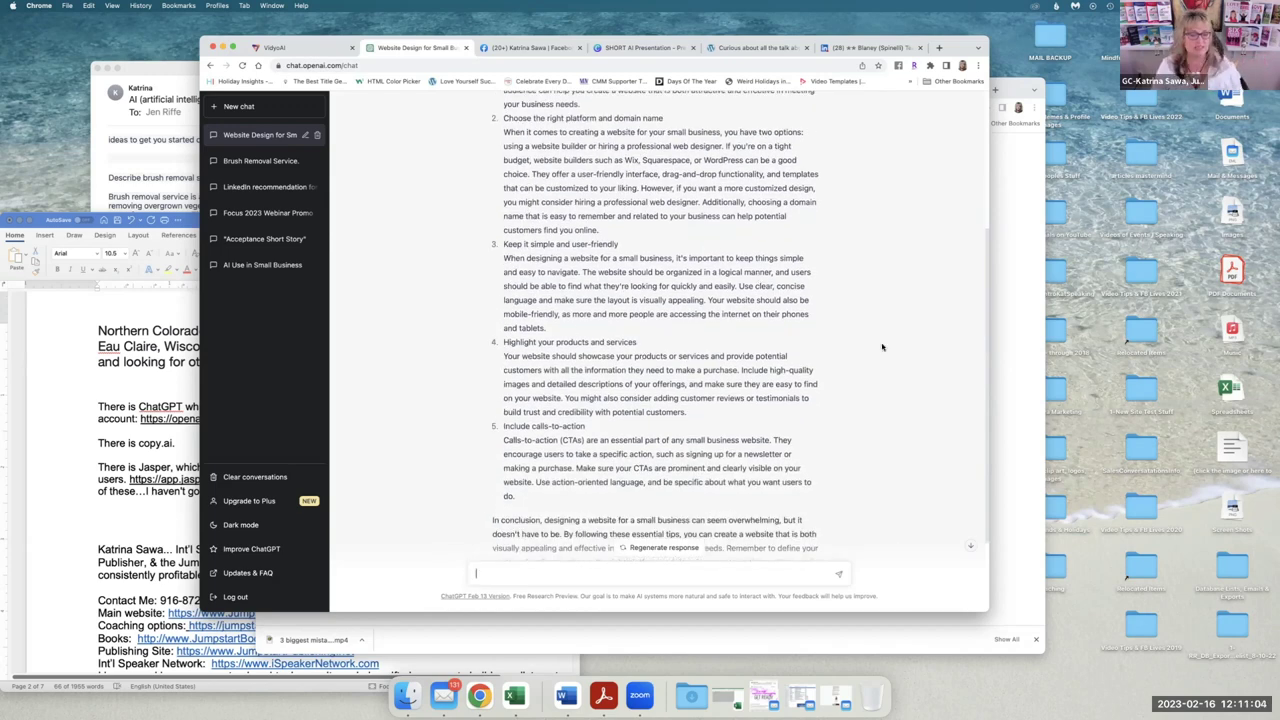
scroll(830, 340, "down", 3)
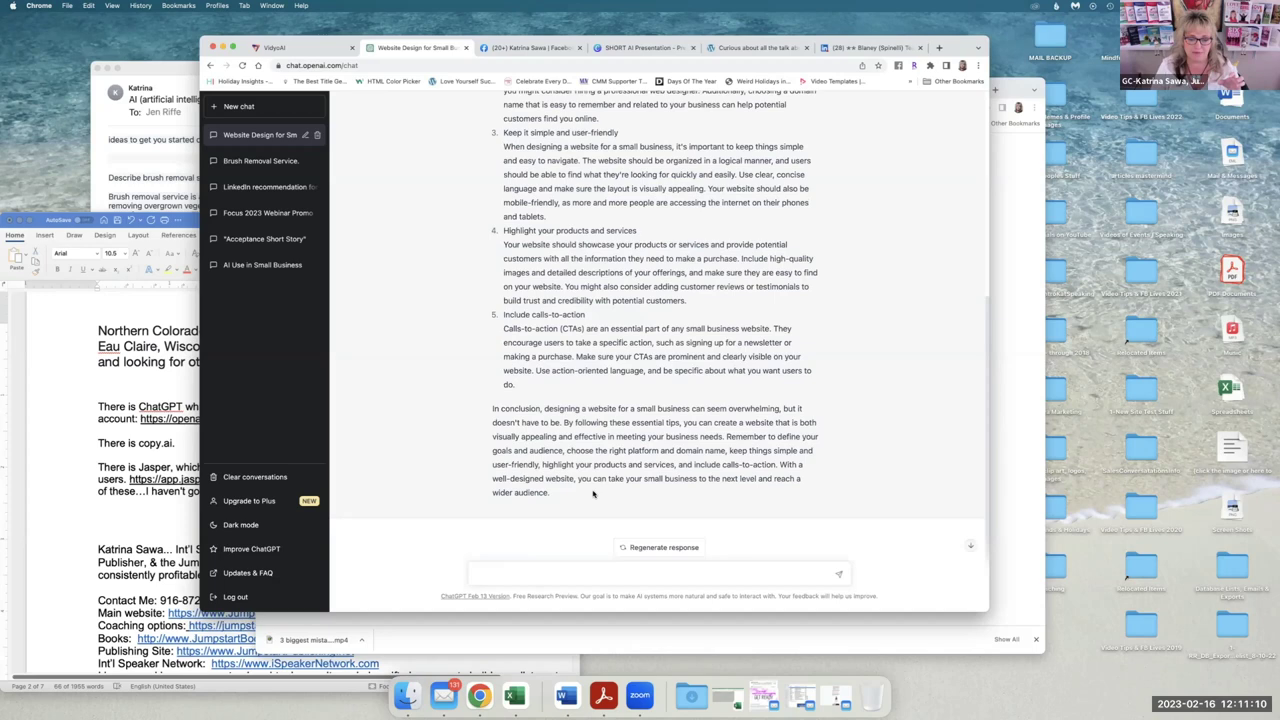
left_click_drag(590, 500, 493, 153)
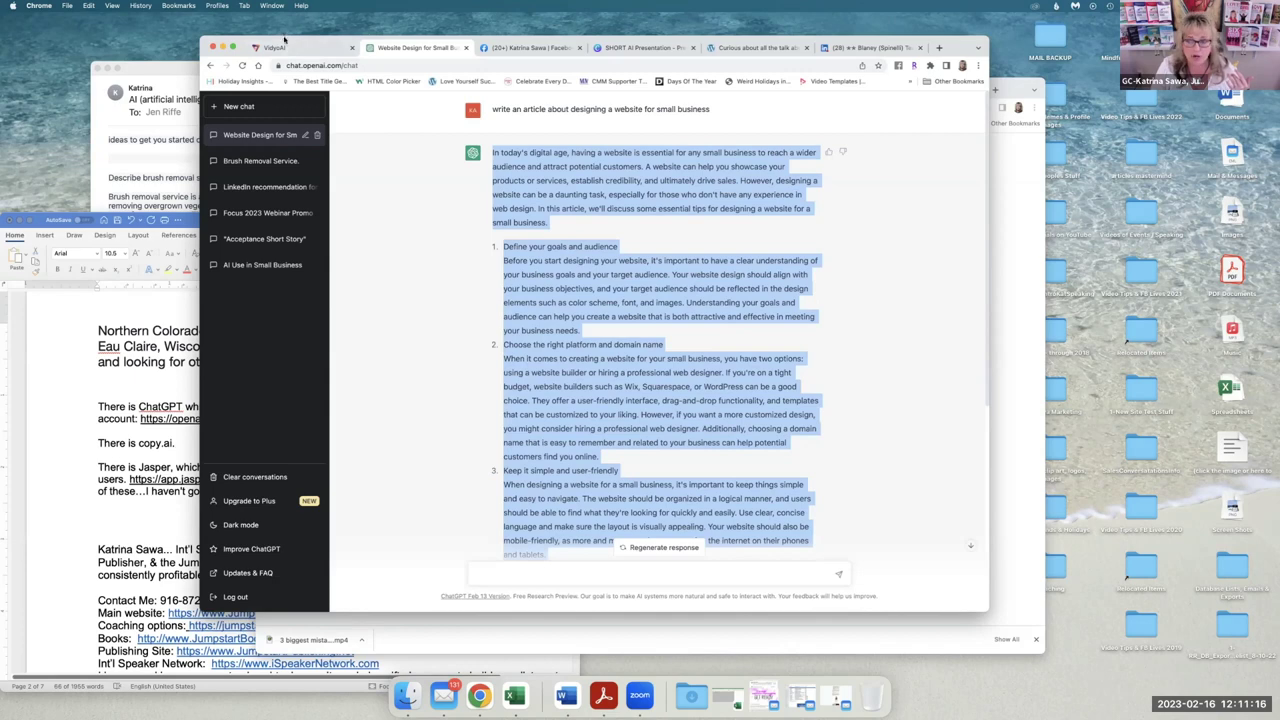
left_click_drag(287, 40, 297, 75)
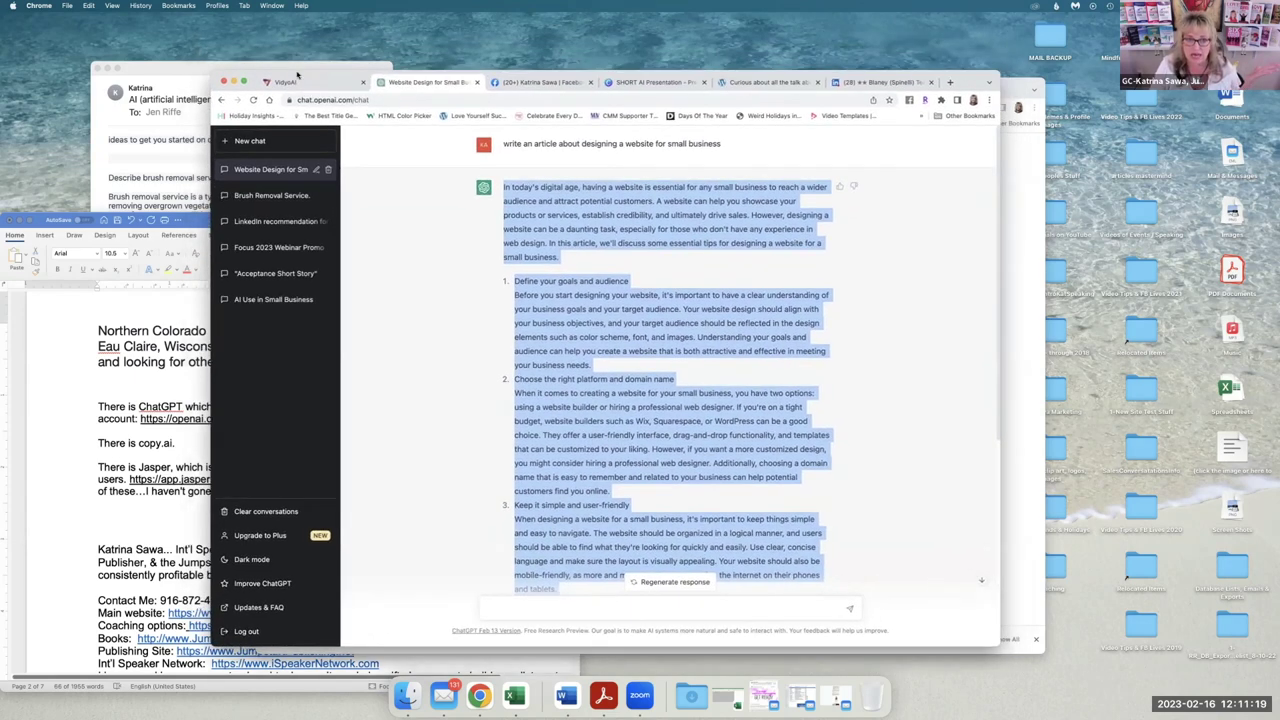
Edit the ChatGPT prompt to "write an BLOG POST about designing a website for small business" and resubmit it
left_click(521, 145)
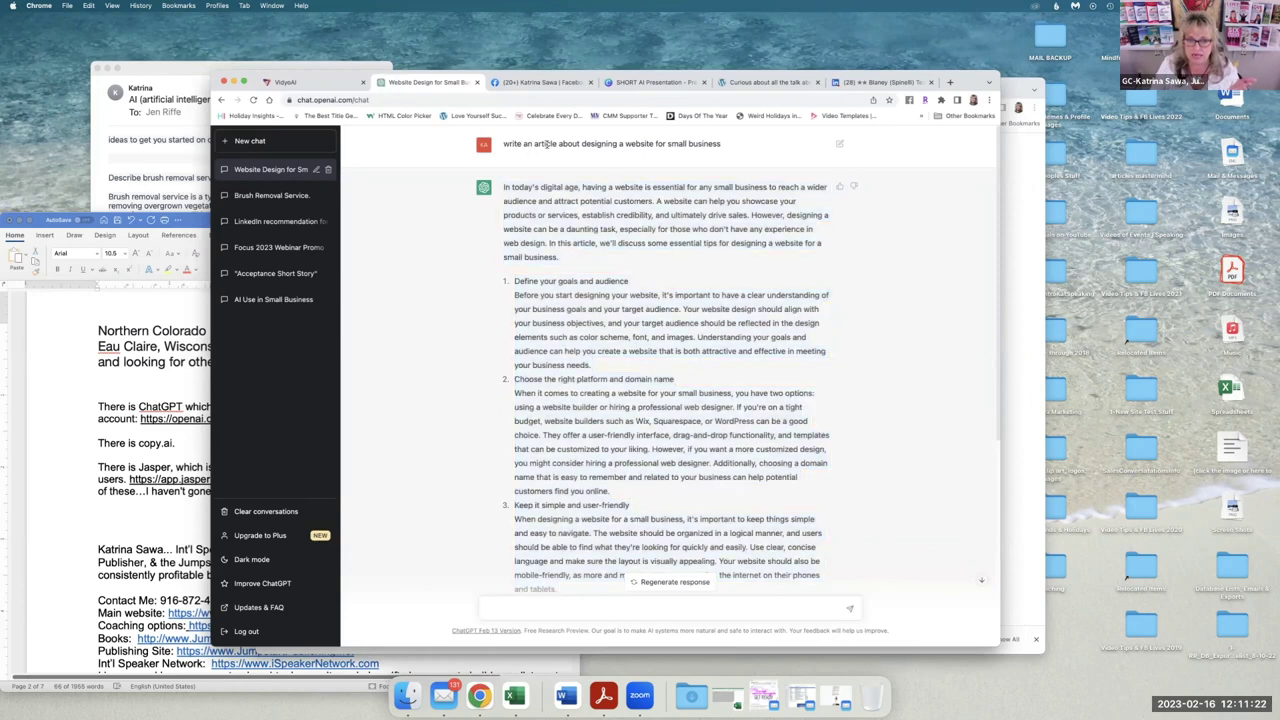
left_click(842, 146)
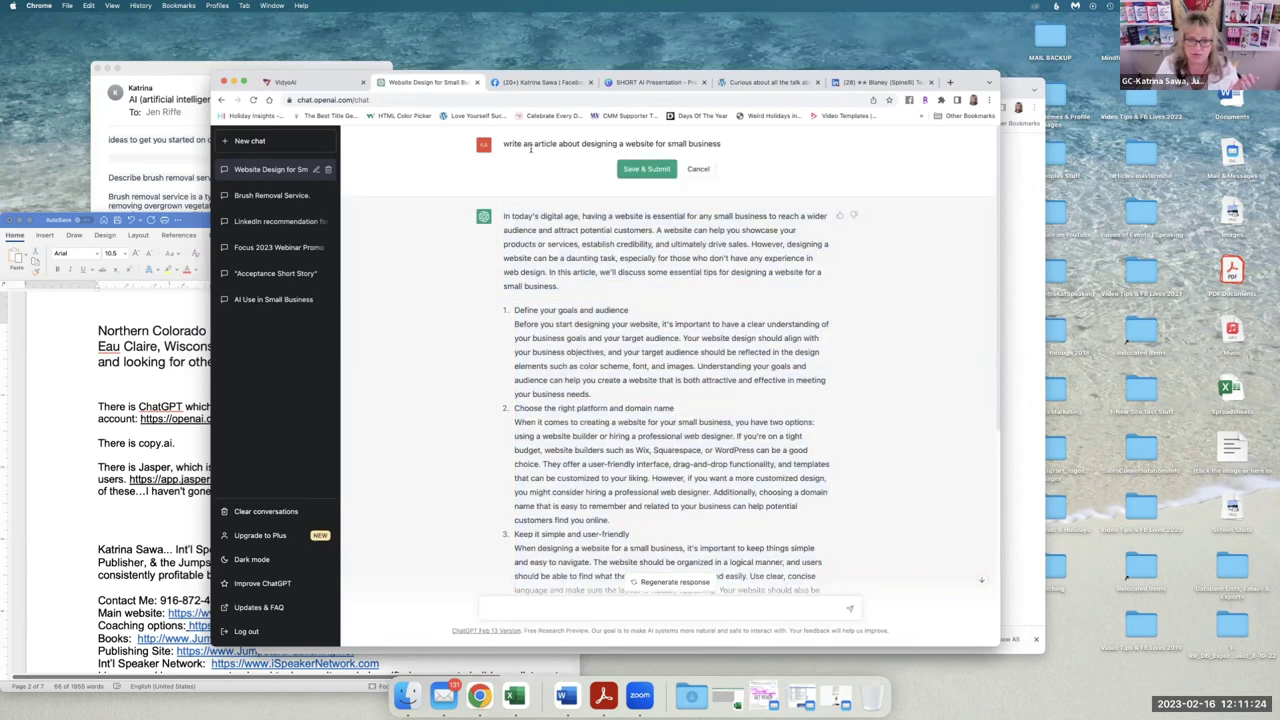
double_click(549, 143)
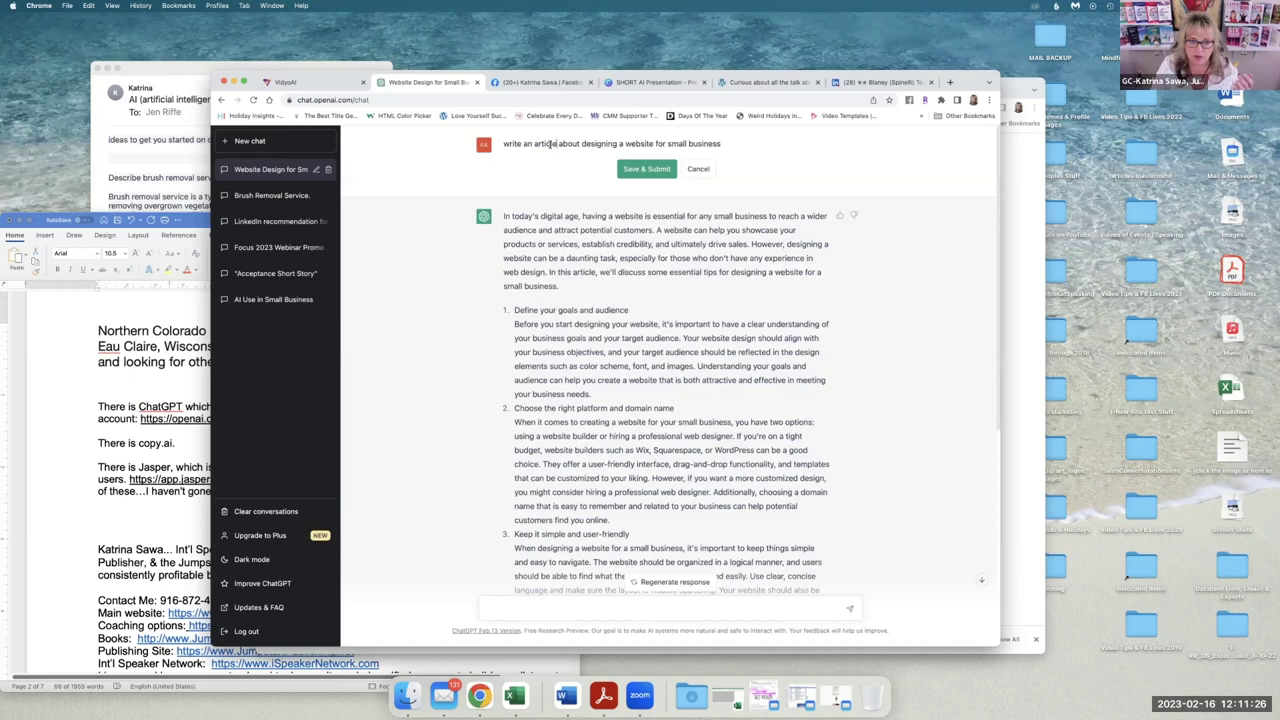
type("BLOG POST")
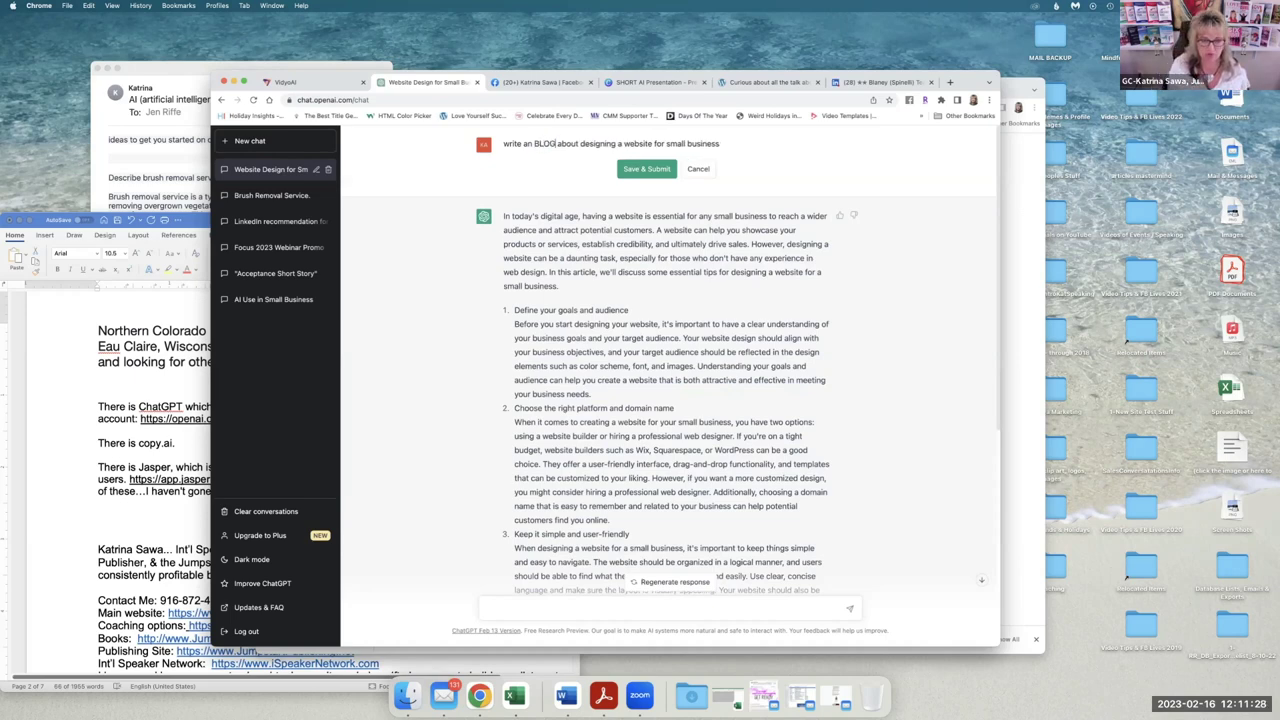
key("Return")
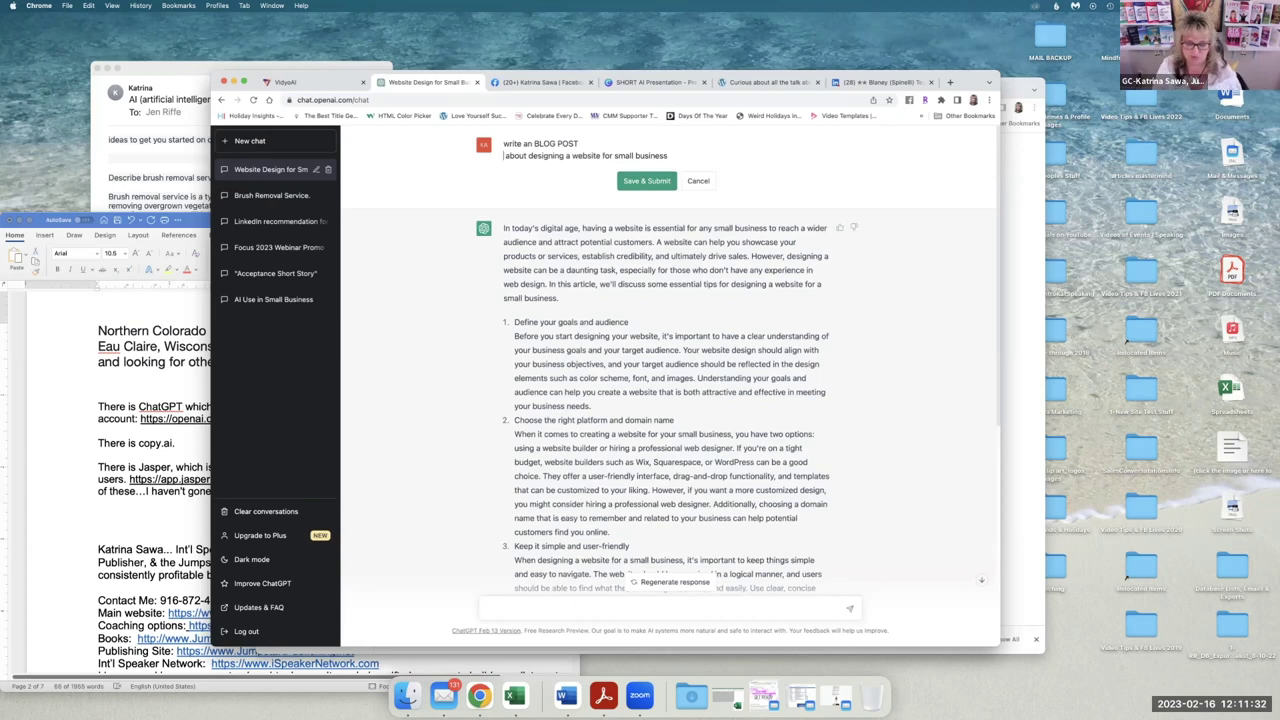
left_click(641, 167)
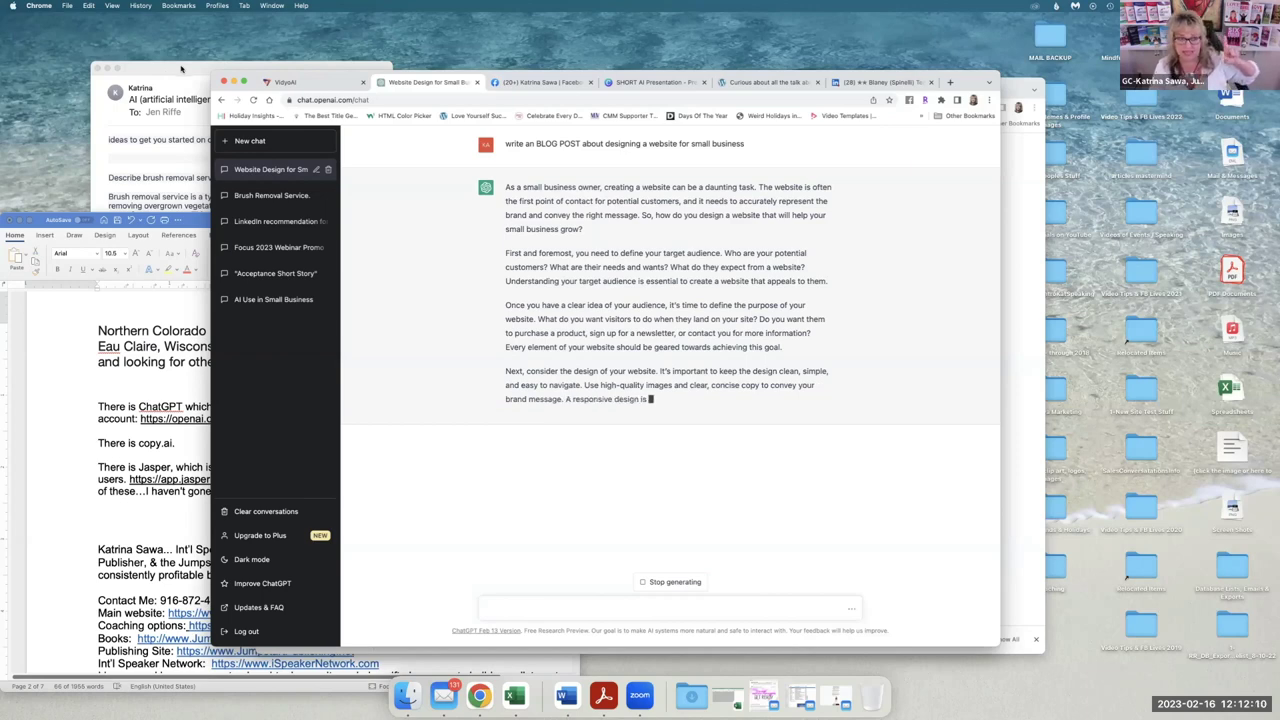
Bring the AI-created content email forward and read through its brush removal, tree removal, and storm and fire cleanup descriptions
left_click_drag(181, 68, 194, 29)
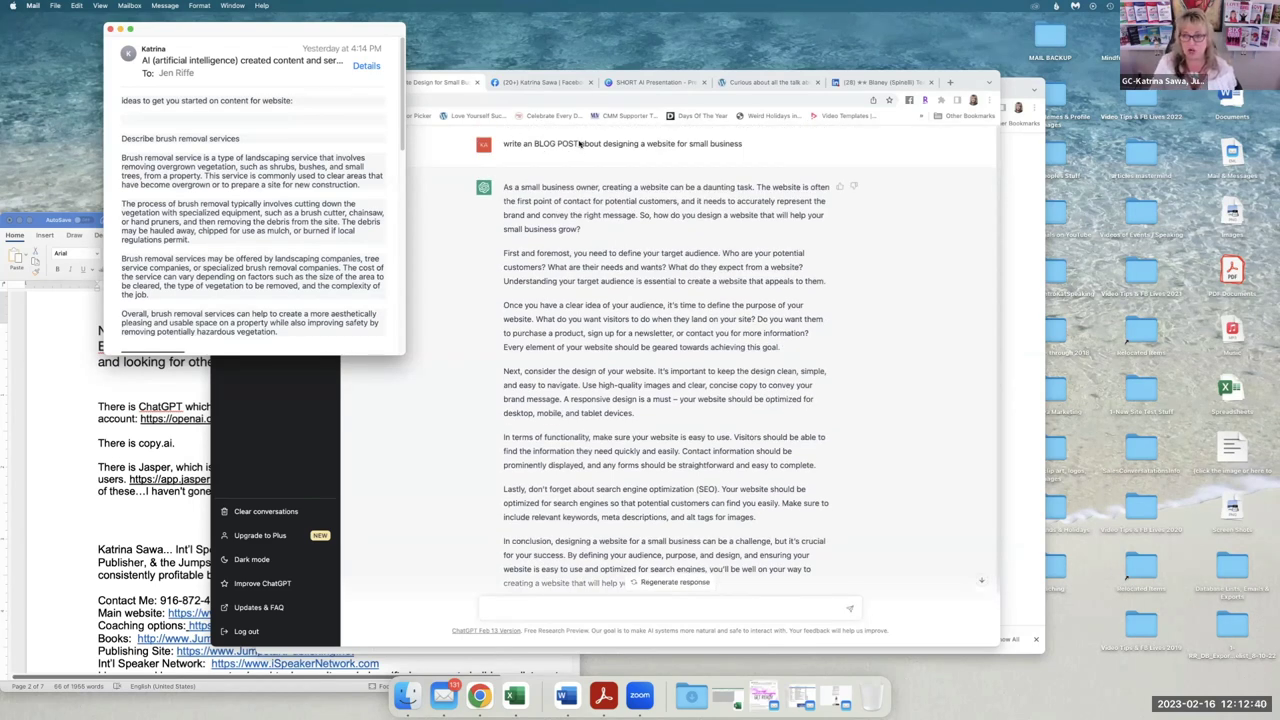
scroll(620, 400, "down", 2)
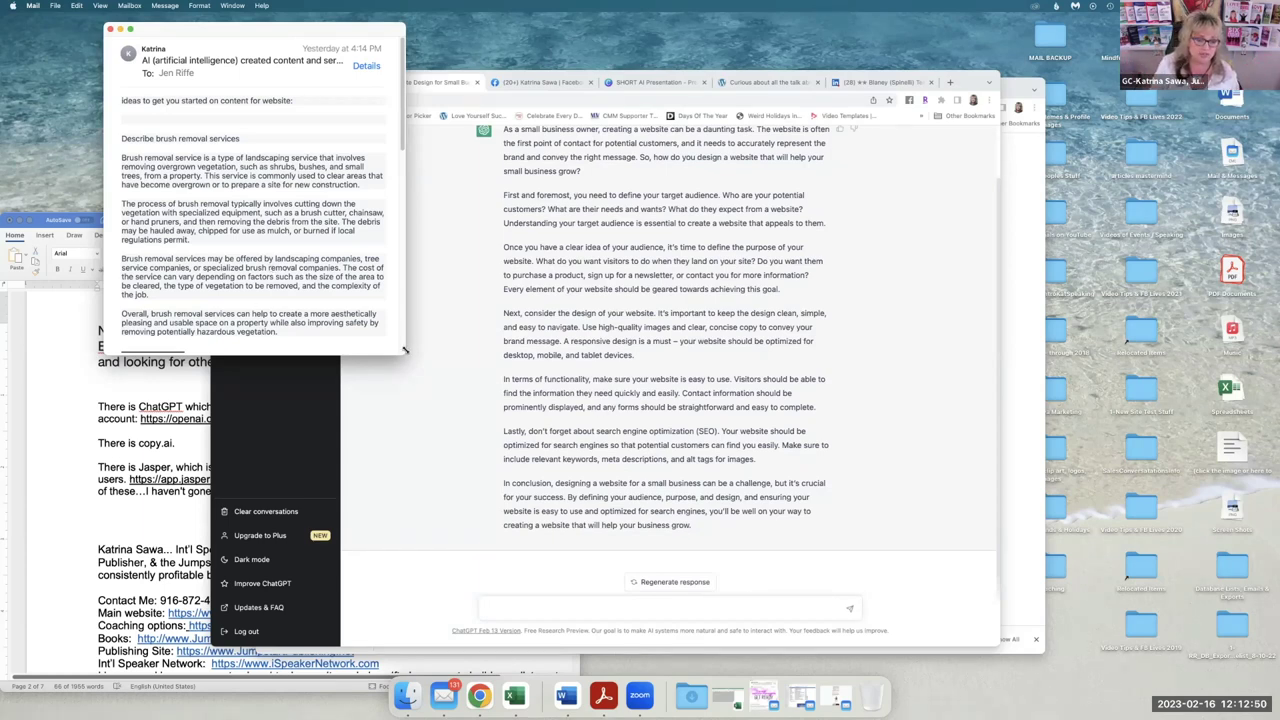
scroll(395, 340, "down", 5)
scroll(688, 232, "up", 1)
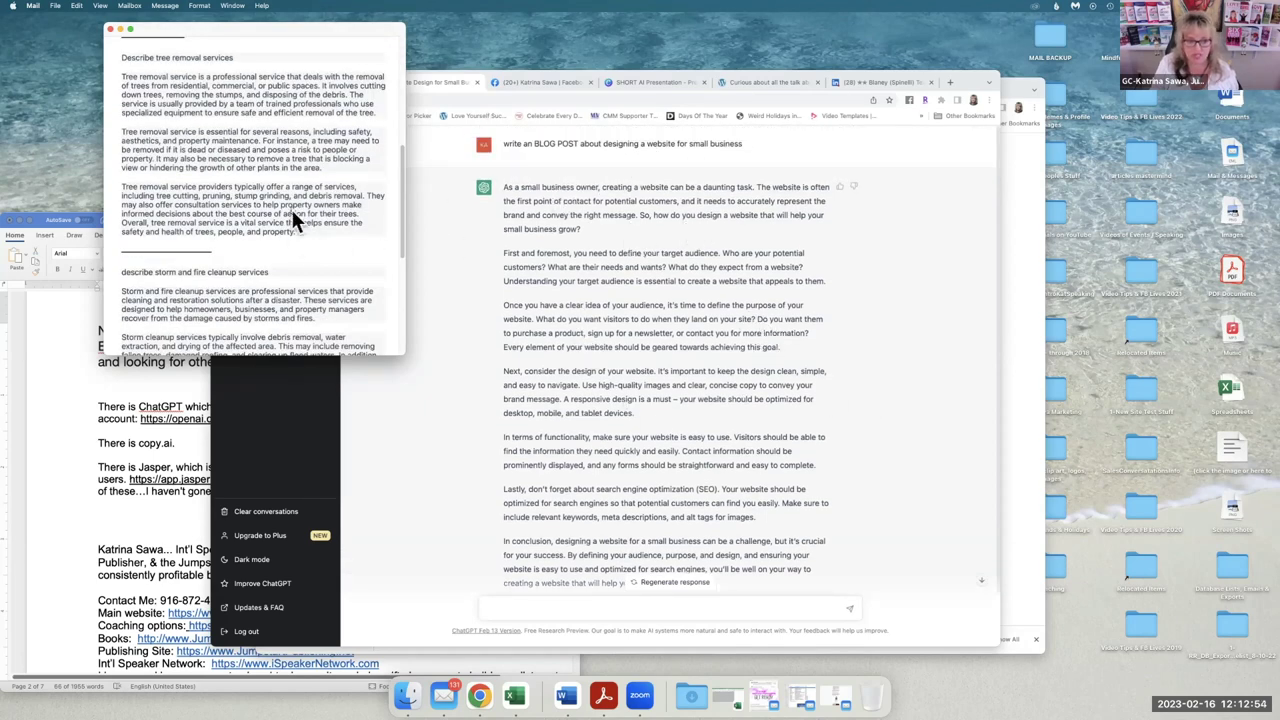
scroll(395, 300, "down", 6)
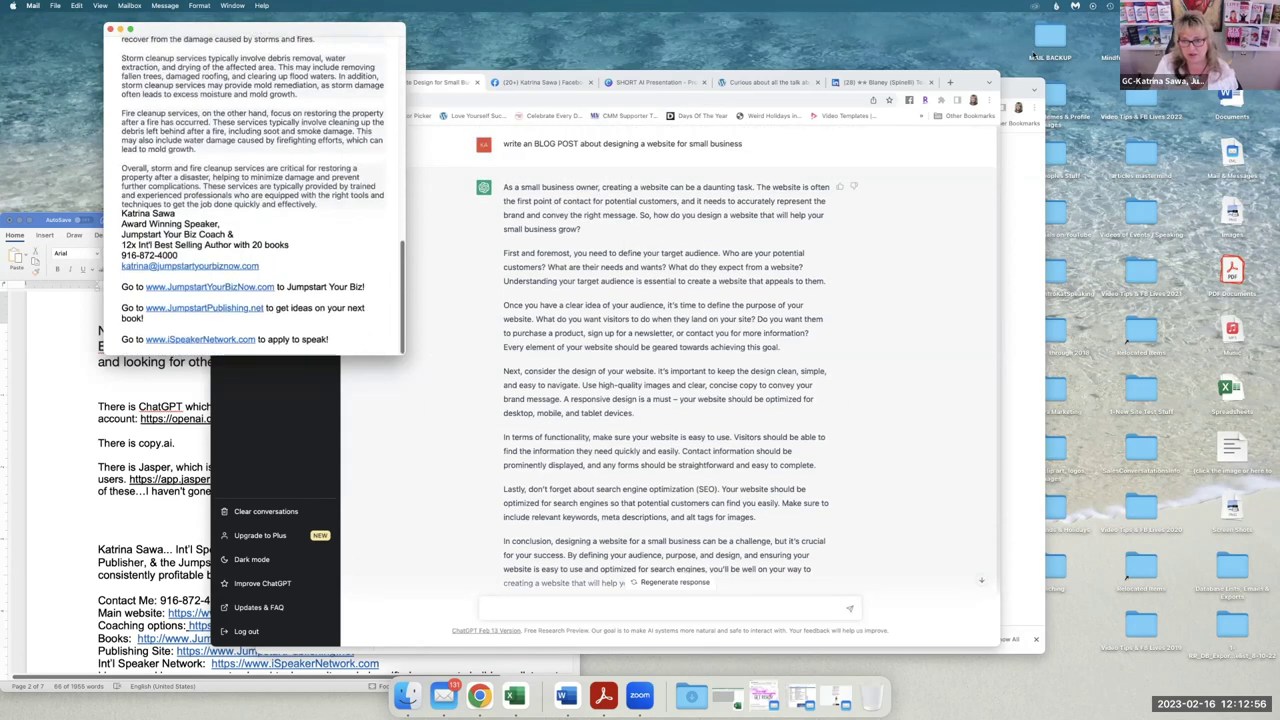
Bring the AI-created content email back in front of the browser and enlarge its window to show the whole message
left_click(951, 83)
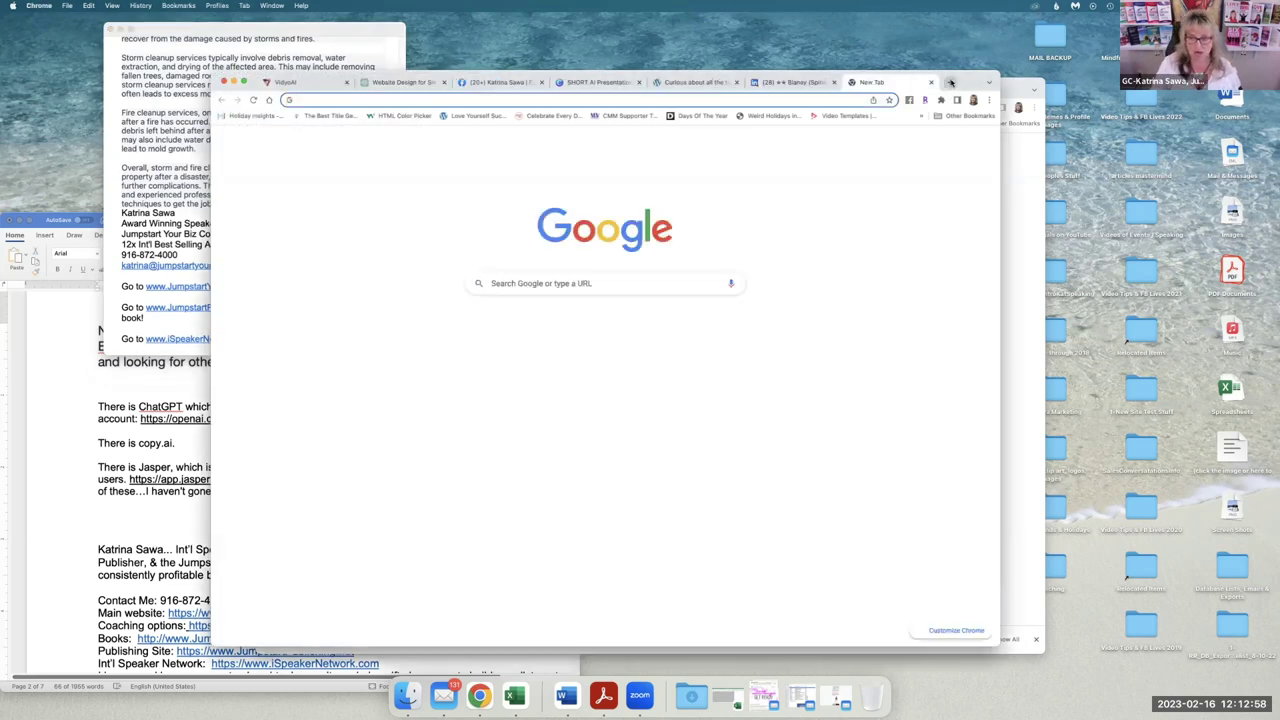
left_click(932, 83)
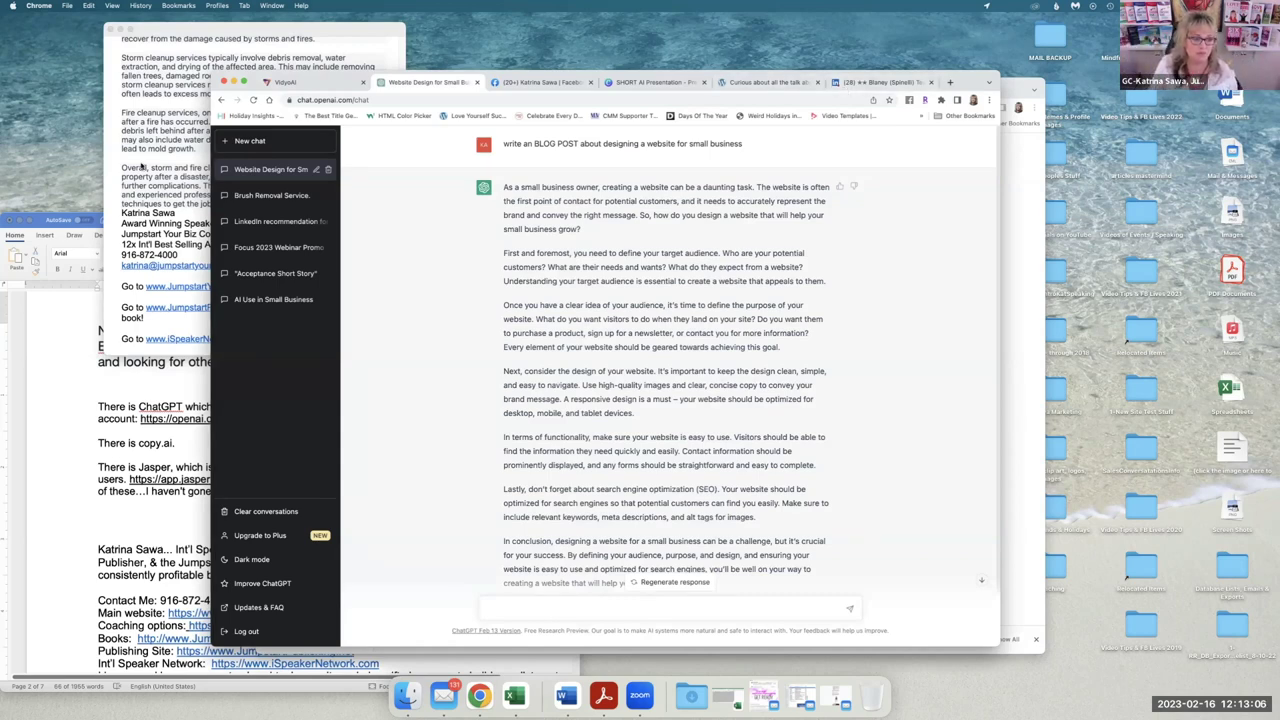
left_click(142, 167)
left_click_drag(591, 434, 1100, 683)
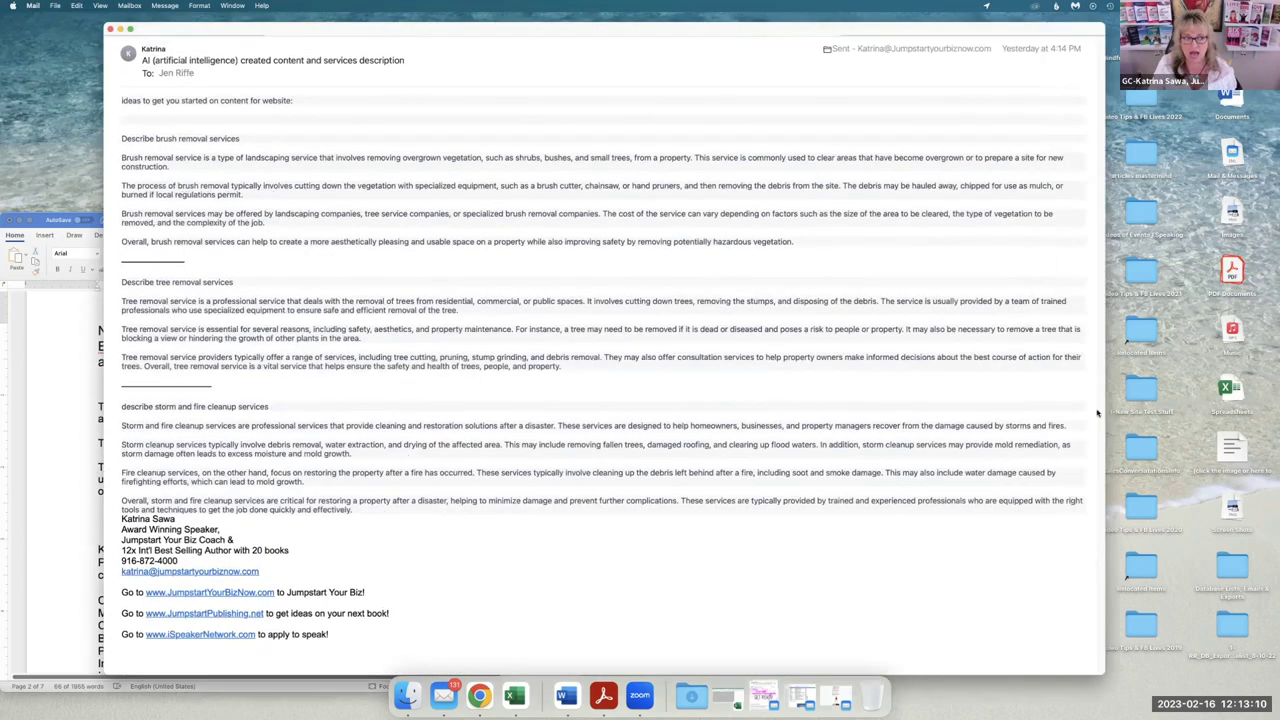
left_click_drag(246, 28, 273, 36)
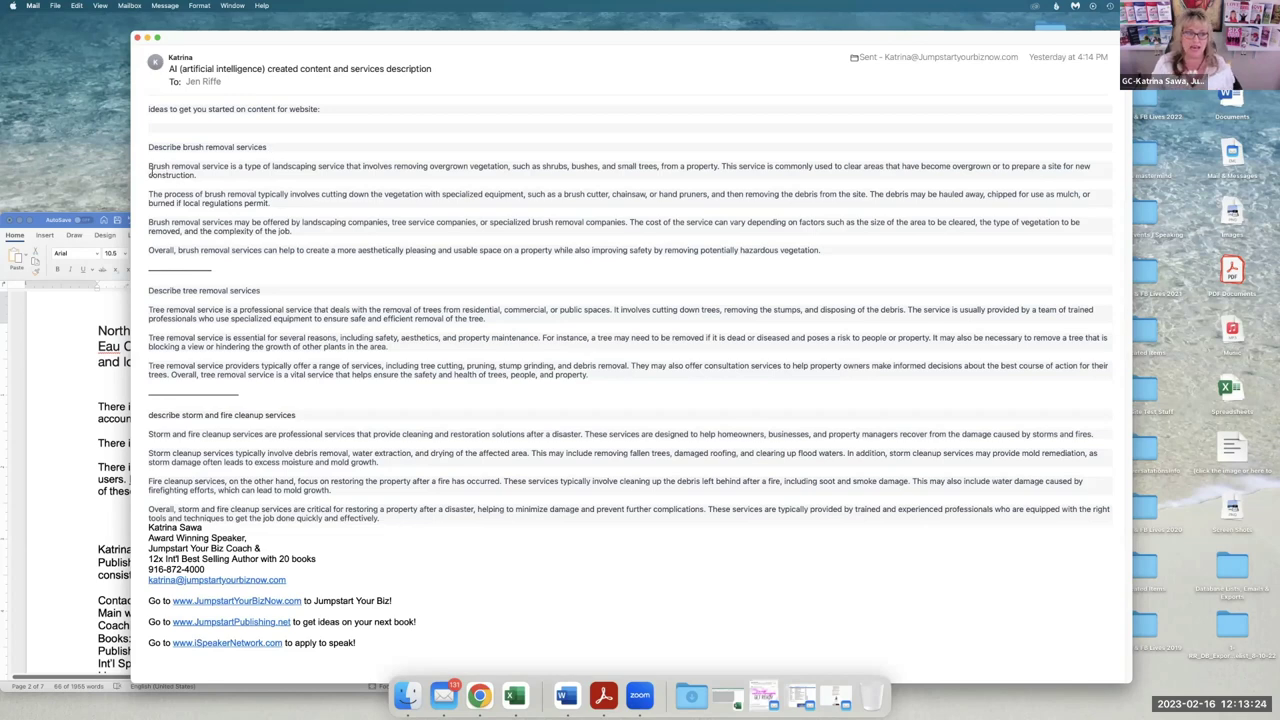
Highlight the brush removal, tree removal, and storm and fire cleanup passages one after another, and close the email
mouse_move(149, 167)
left_mouse_down()
mouse_move(700, 230)
mouse_move(818, 264)
left_mouse_up()
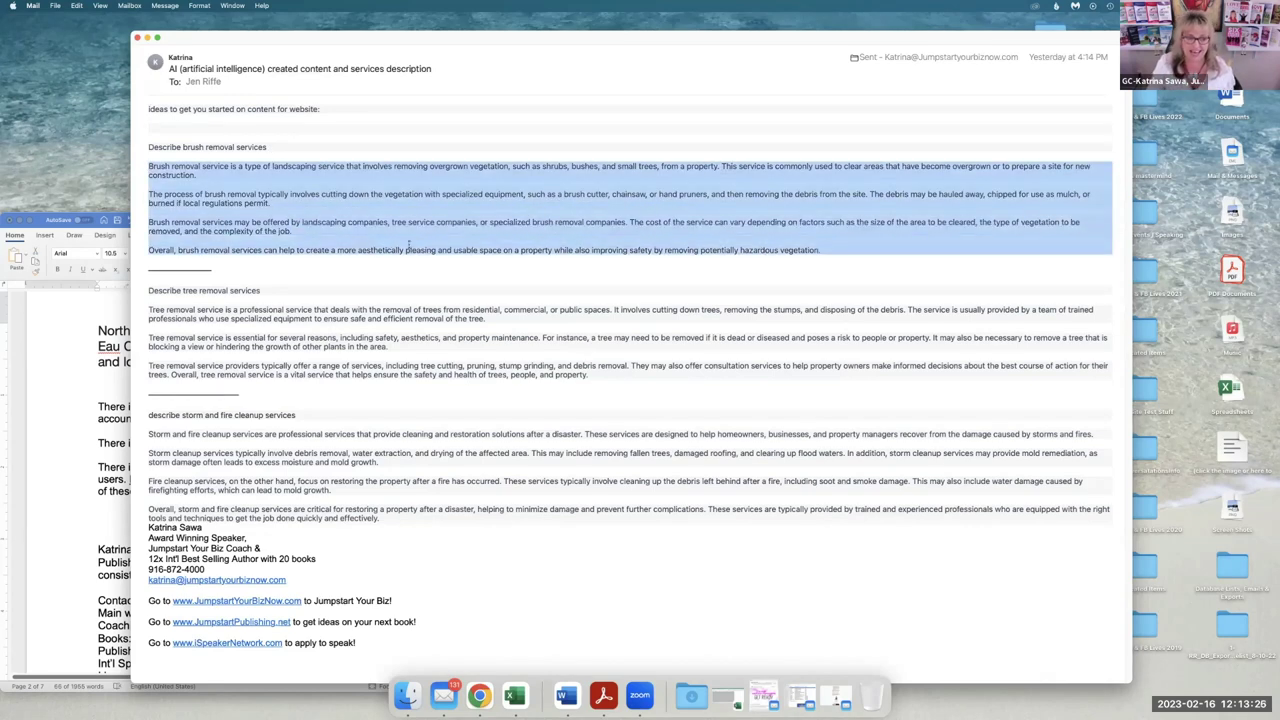
left_click(151, 290)
left_click_drag(151, 290, 292, 302)
left_click(148, 312)
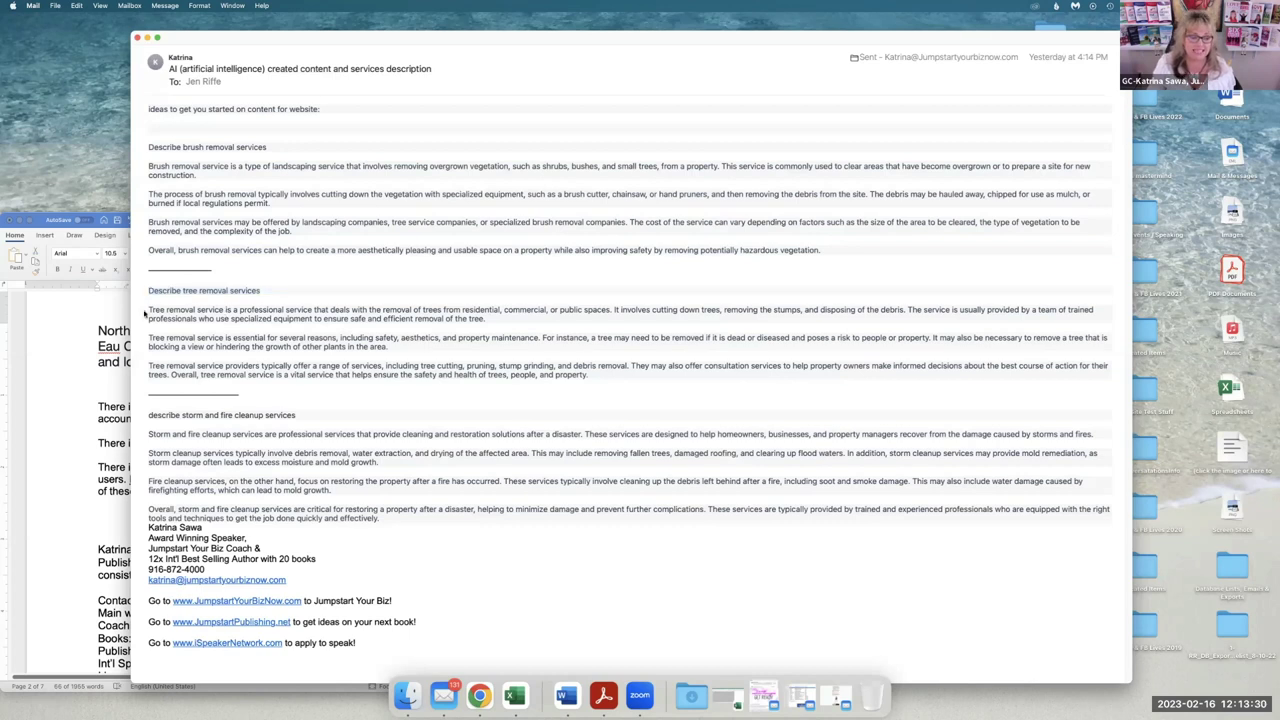
triple_click(148, 312)
left_click(149, 410)
left_click_drag(149, 410, 297, 412)
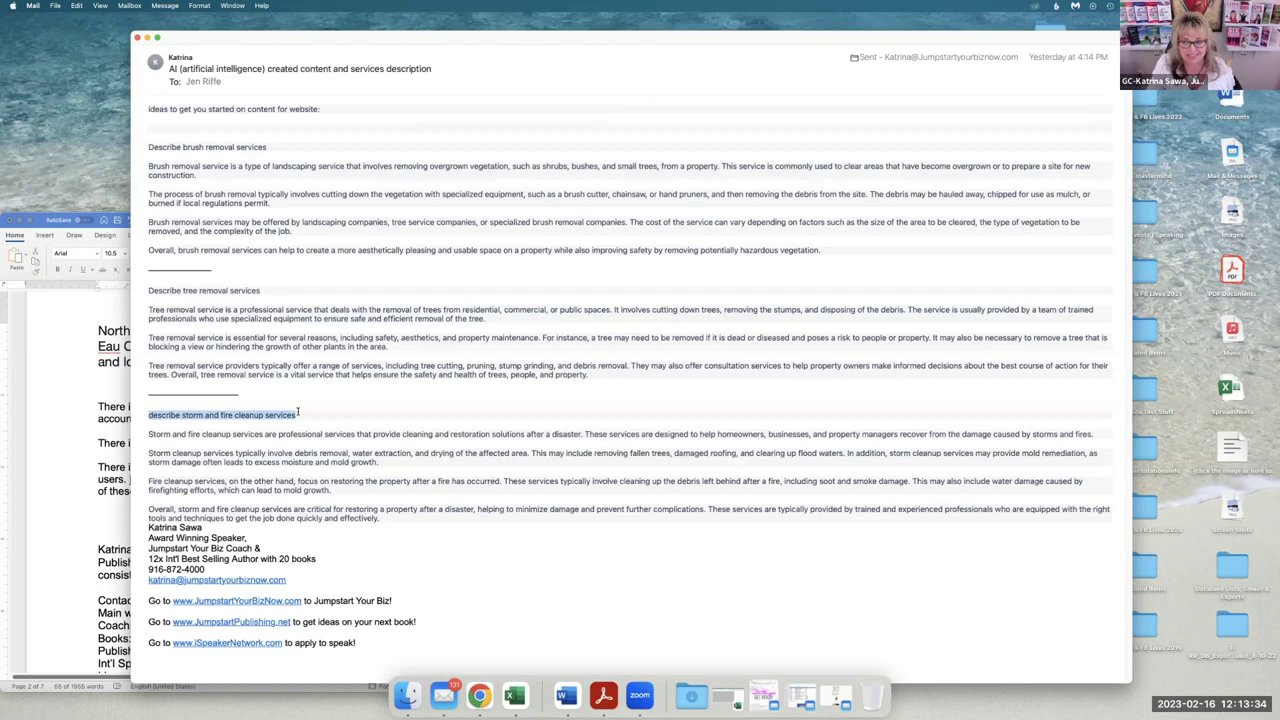
left_click_drag(150, 433, 421, 514)
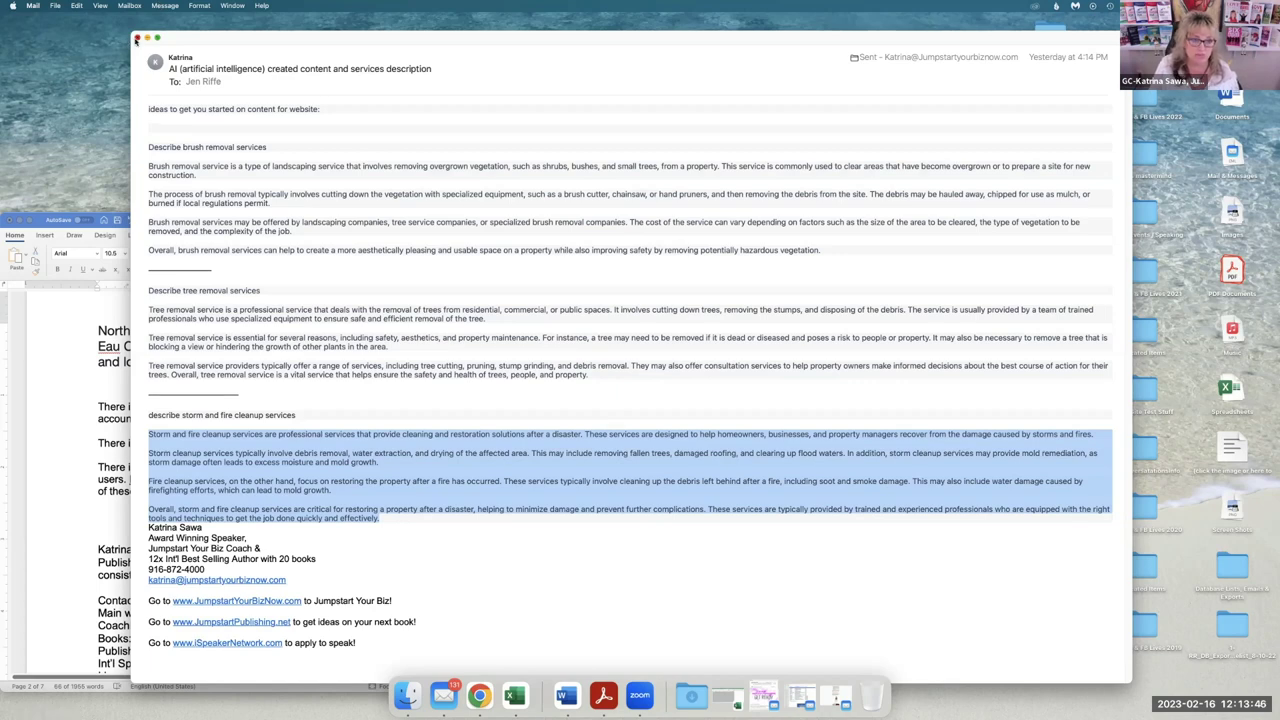
key("super+w")
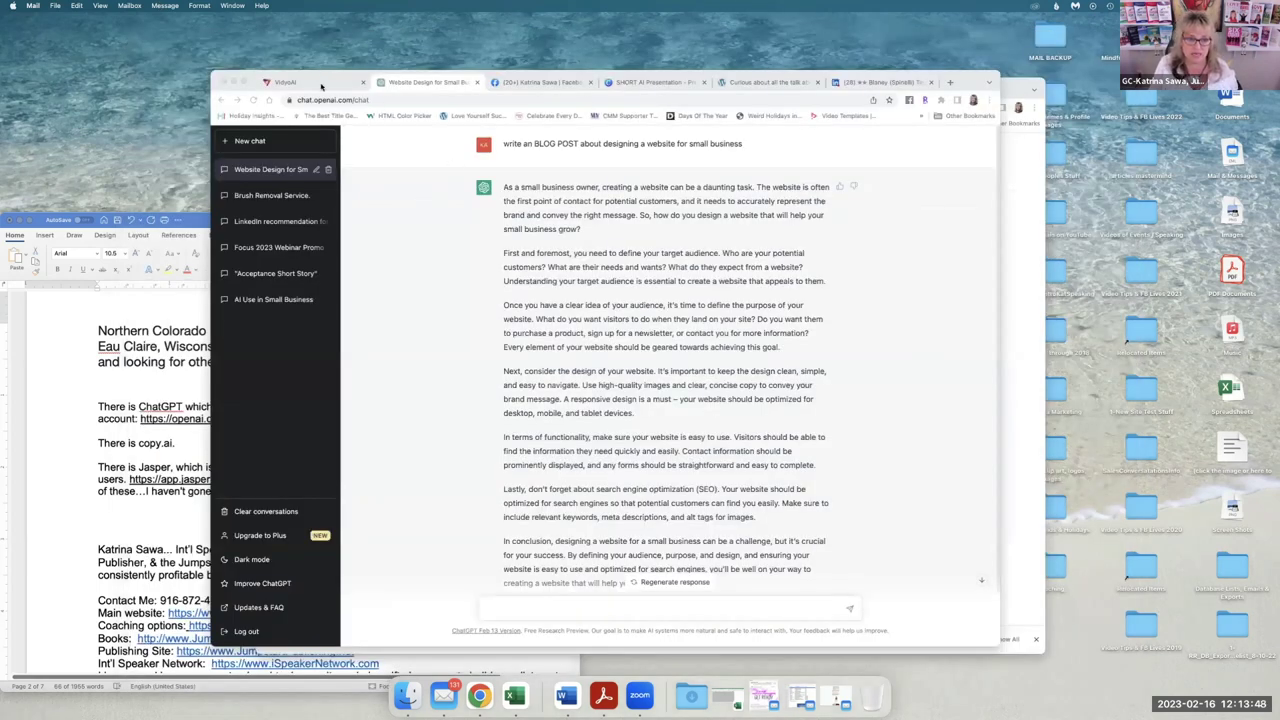
left_click(325, 78)
left_click(330, 84)
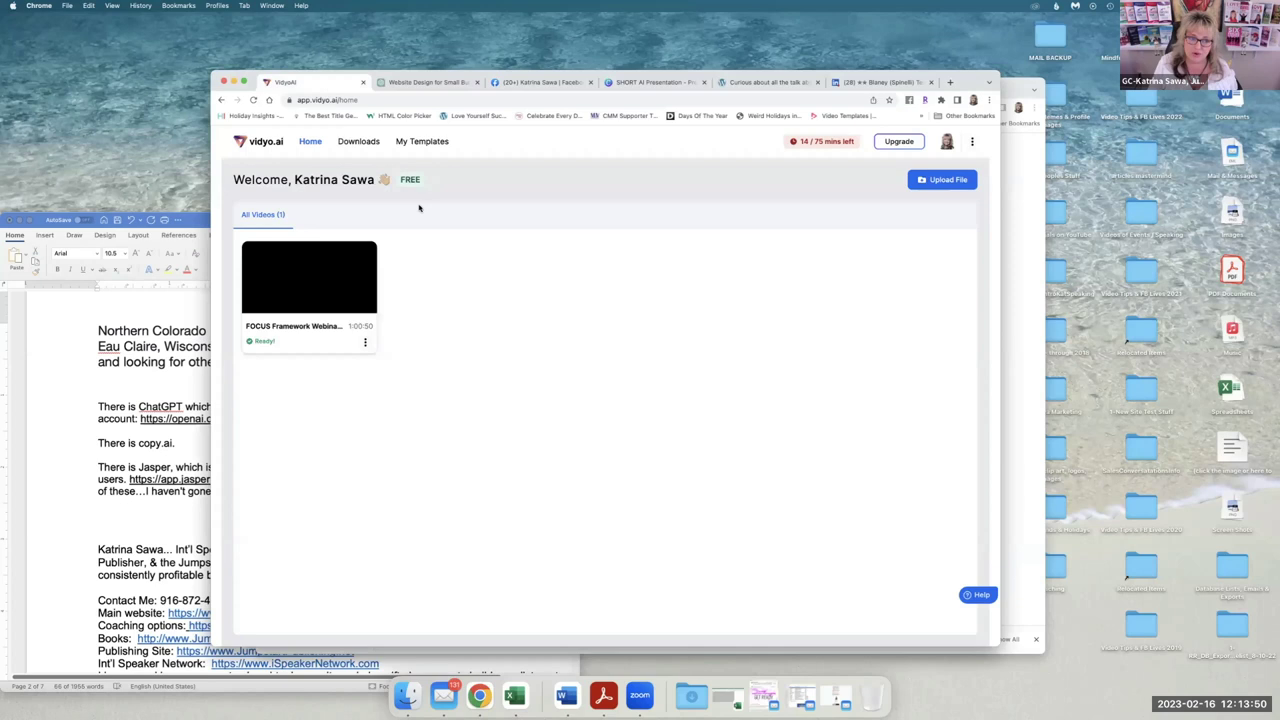
left_click(337, 100)
right_click(346, 98)
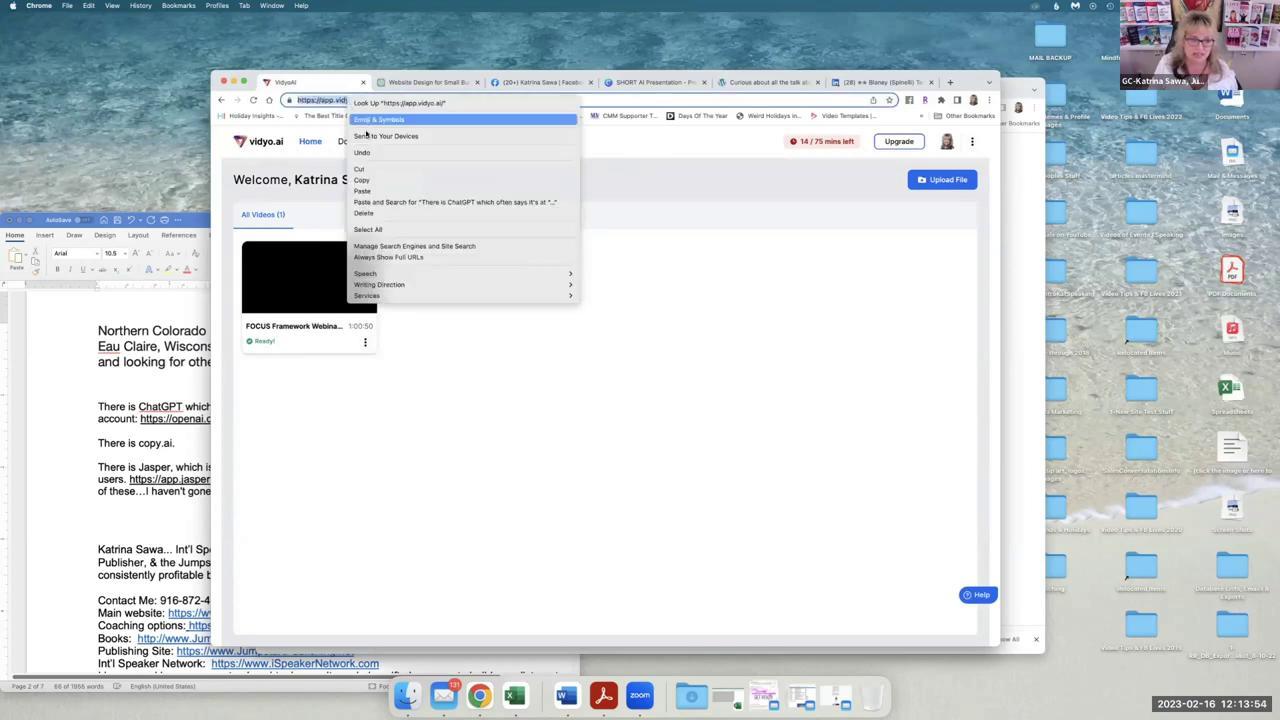
left_click(375, 181)
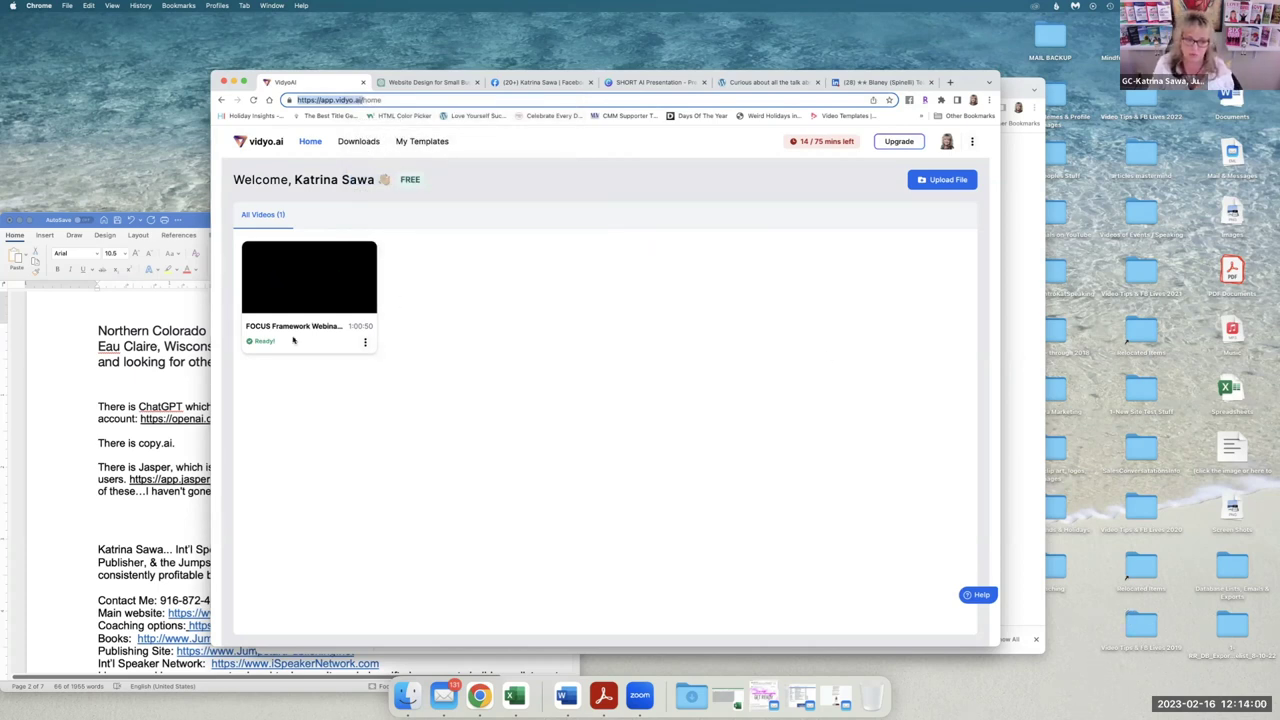
Open the FOCUS Framework Webinar video's clips for review, and reposition and enlarge the browser window
mouse_move(325, 332)
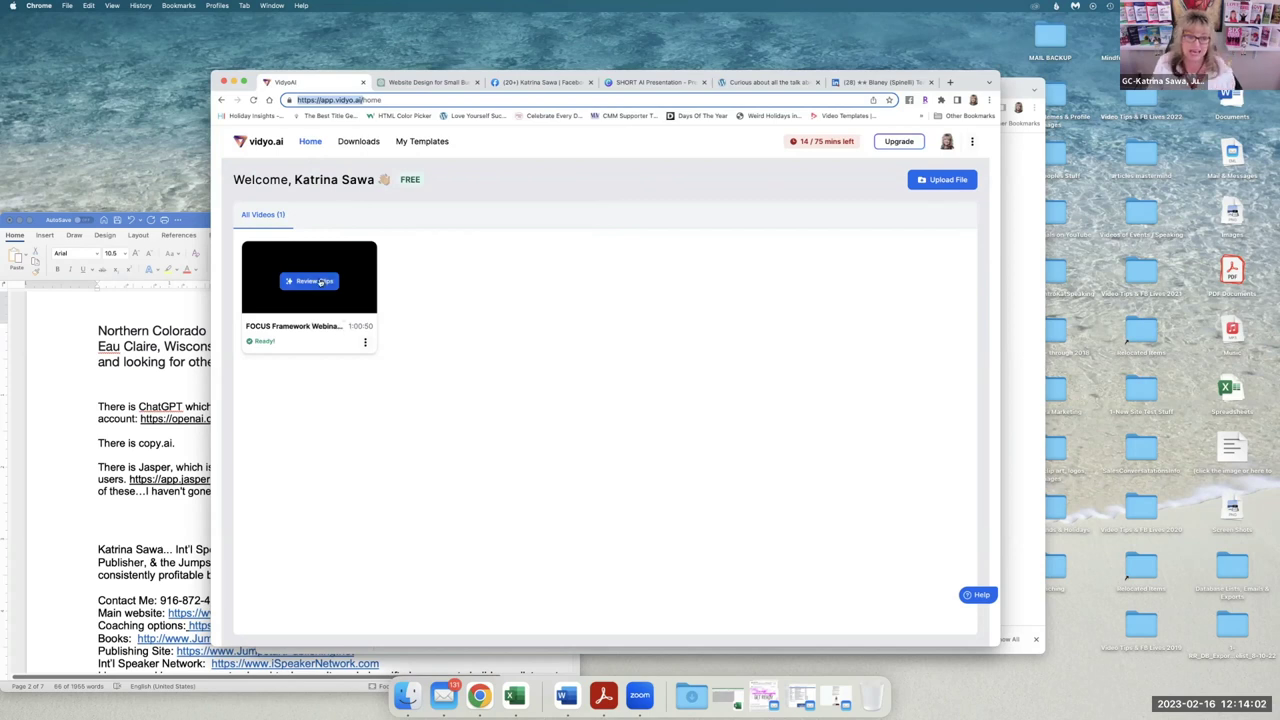
left_click(316, 281)
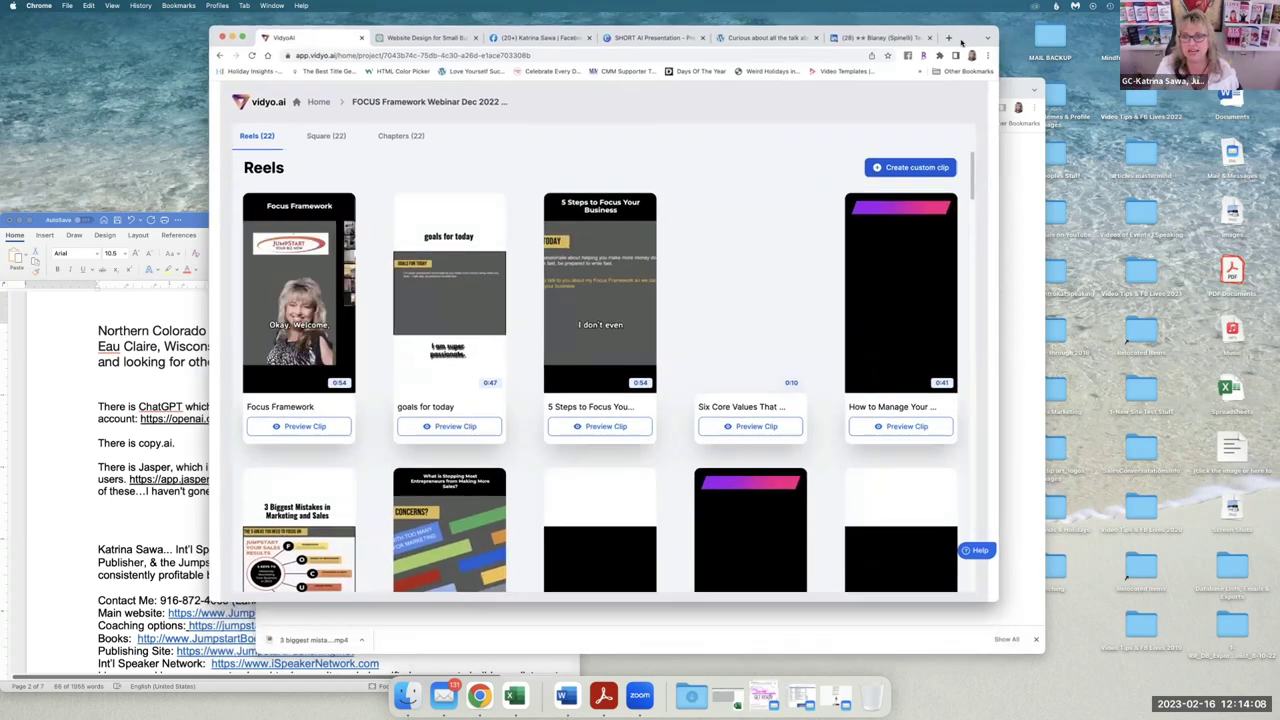
left_click_drag(975, 87, 928, 40)
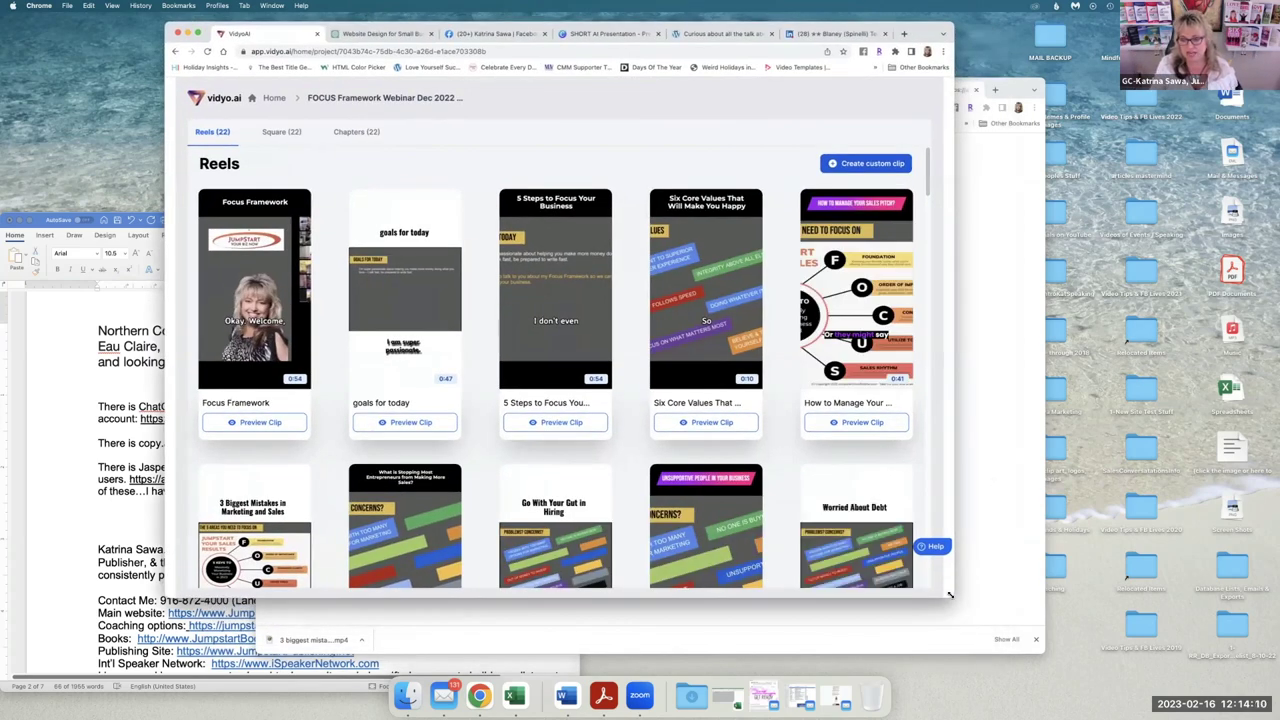
left_click_drag(1018, 621, 1096, 643)
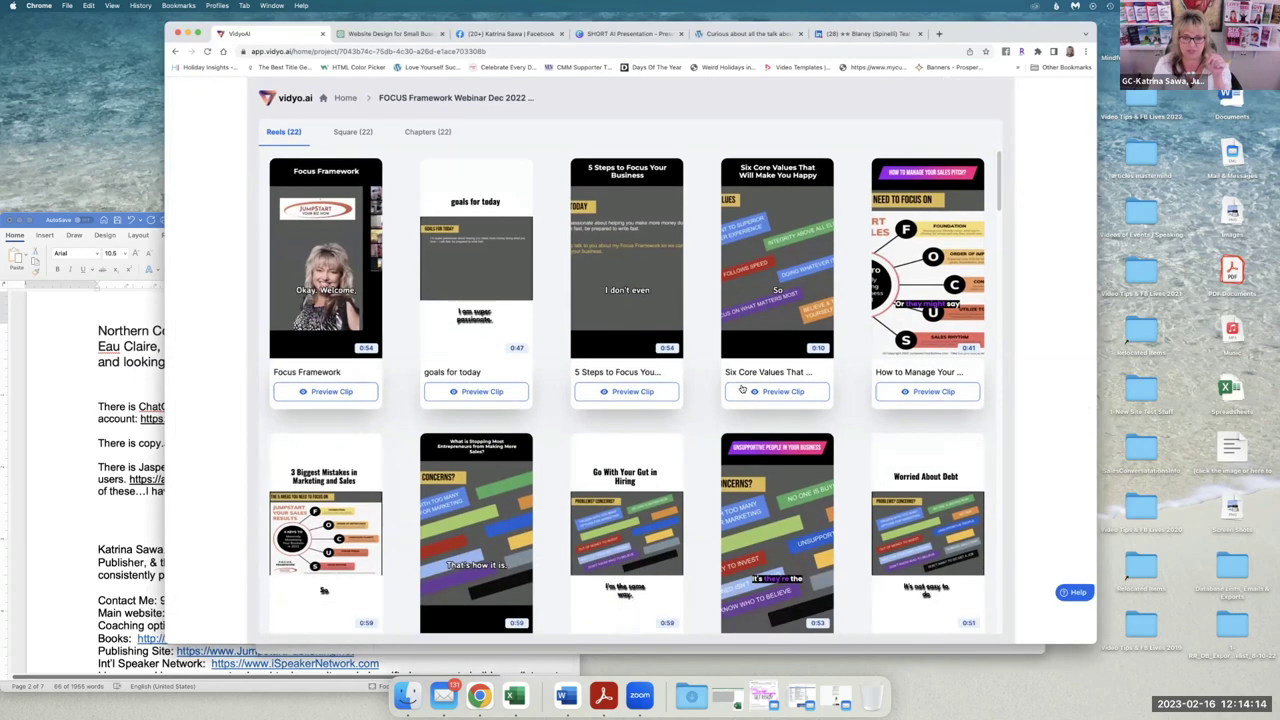
Look through the reels generated from the FOCUS Framework Webinar video
scroll(763, 363, "down", 5)
scroll(885, 366, "down", 5)
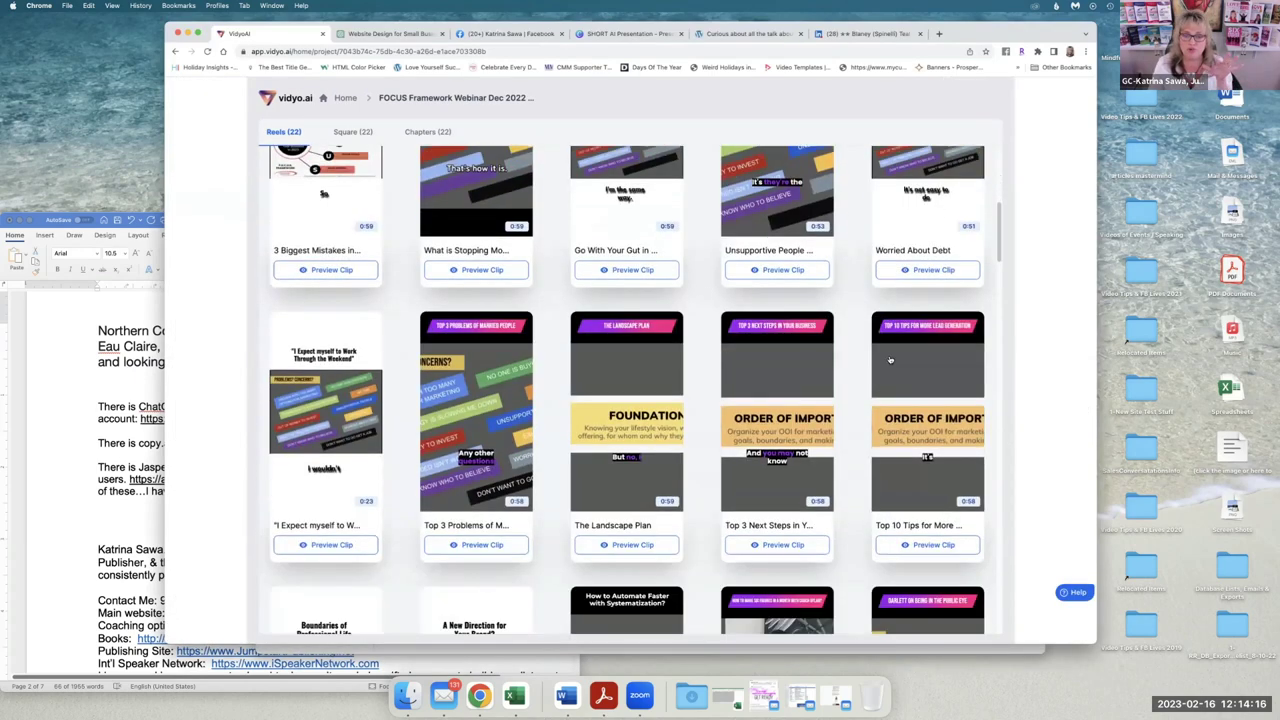
scroll(795, 303, "up", 2)
scroll(890, 200, "up", 5)
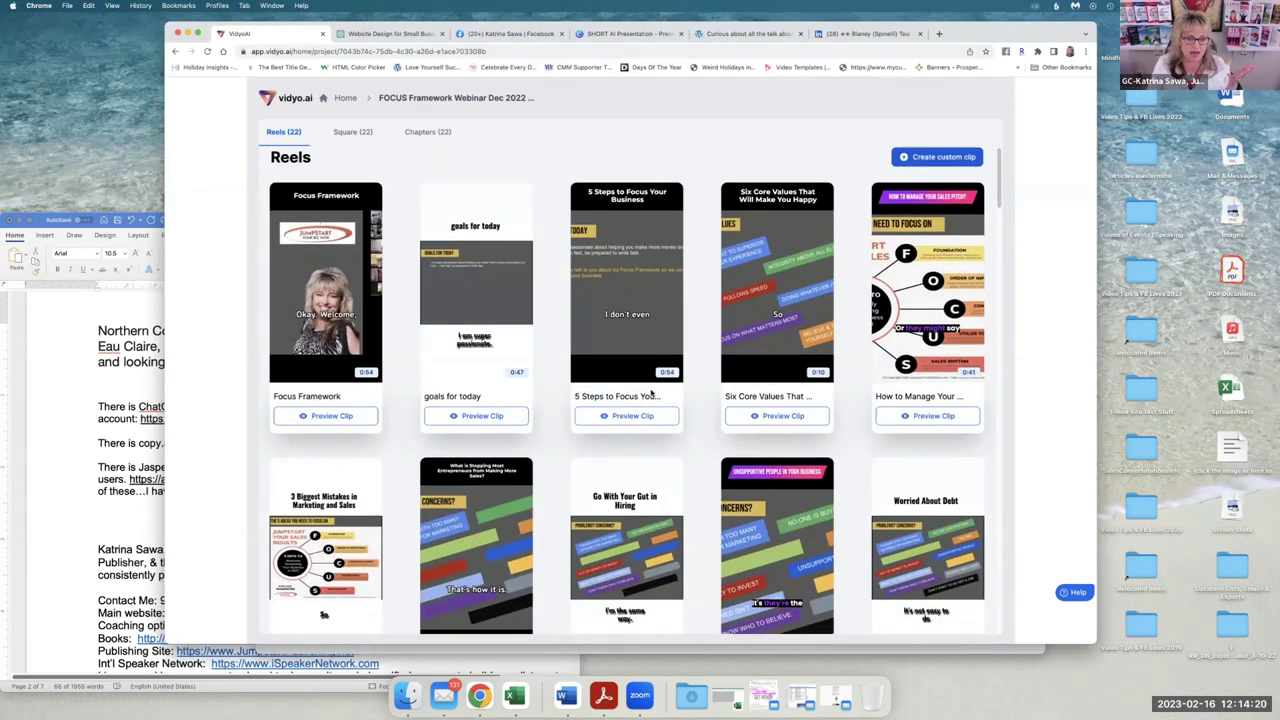
scroll(653, 390, "down", 2)
scroll(653, 390, "down", 2)
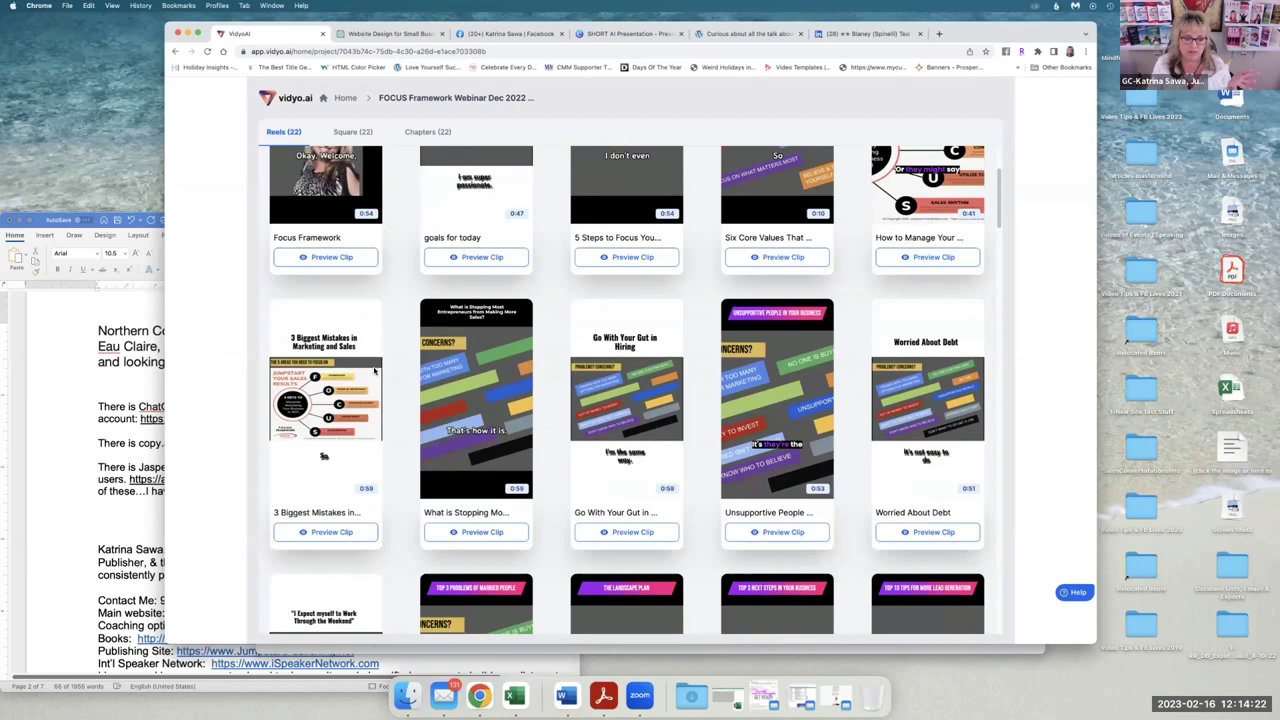
Reposition the browser window and open instagram.com in a new tab
mouse_move(968, 31)
left_mouse_down()
mouse_move(1032, 12)
mouse_move(946, 30)
mouse_move(952, 50)
left_mouse_up()
left_click(927, 54)
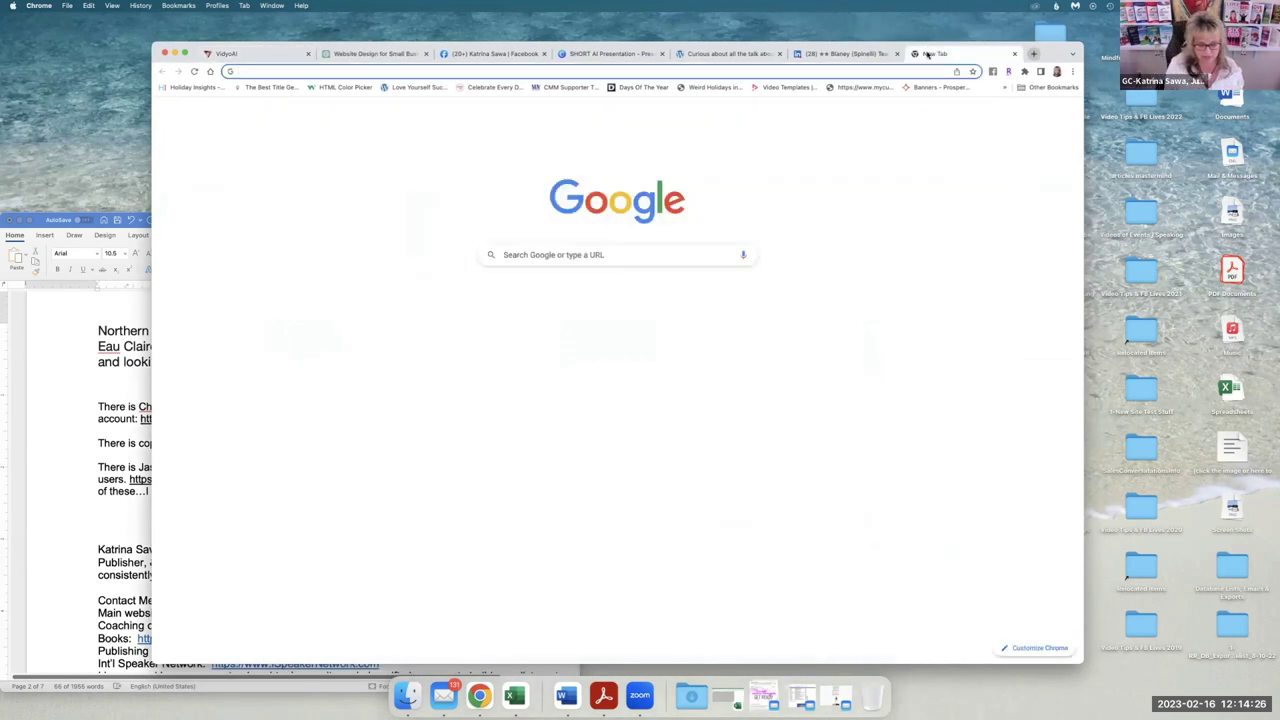
type("INS")
key("Return")
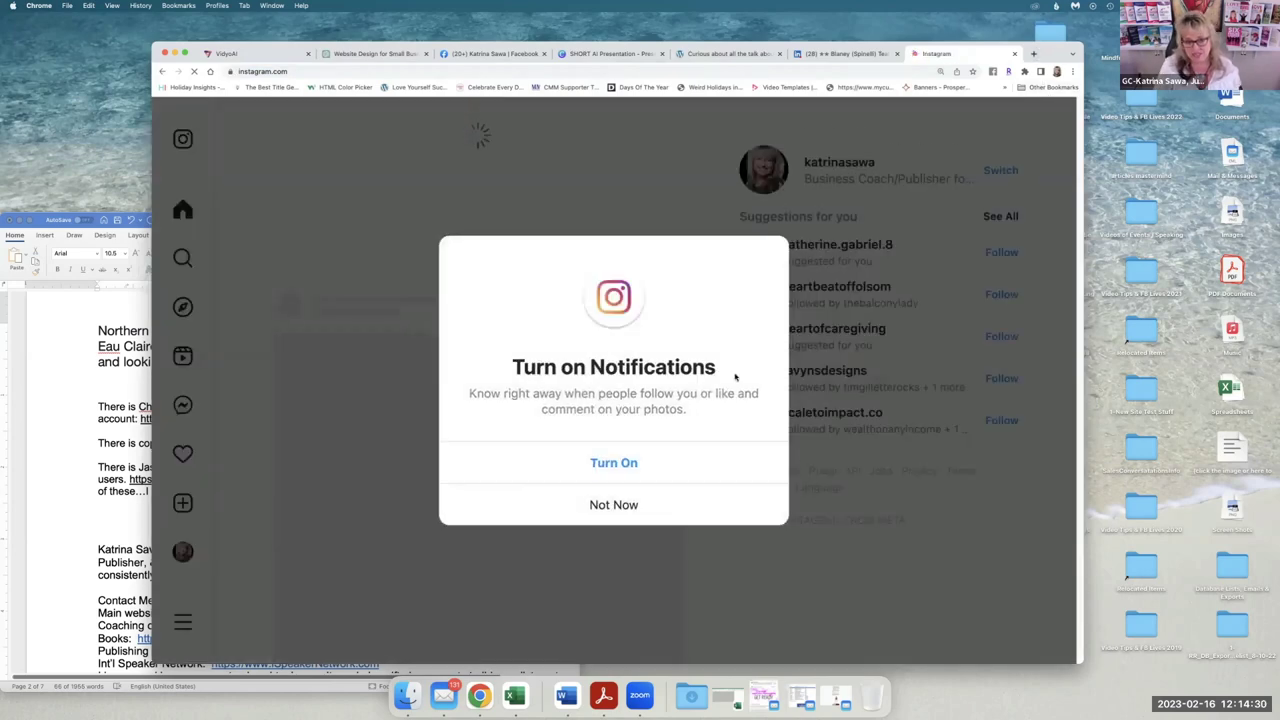
Decline Instagram notifications, open the account's own profile, and view the posted "3 Biggest Mistakes in Marketing and Sales" clip, pausing its playback
left_click(633, 505)
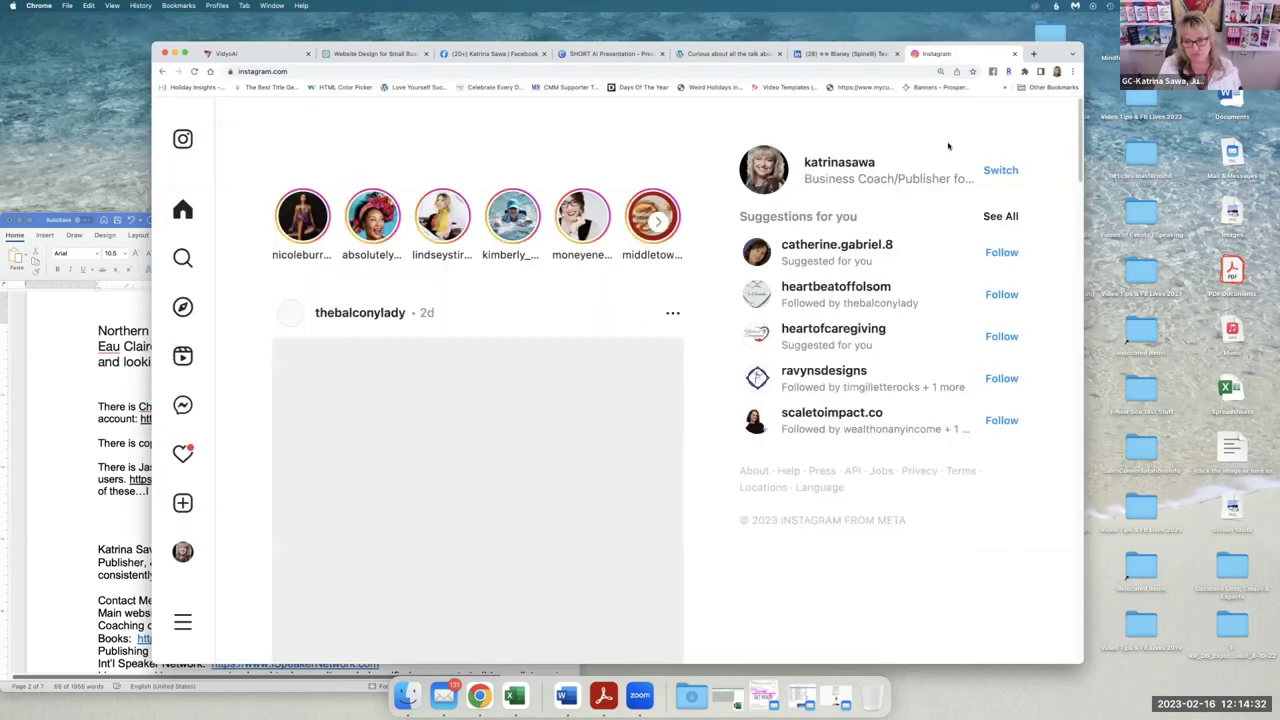
left_click(770, 184)
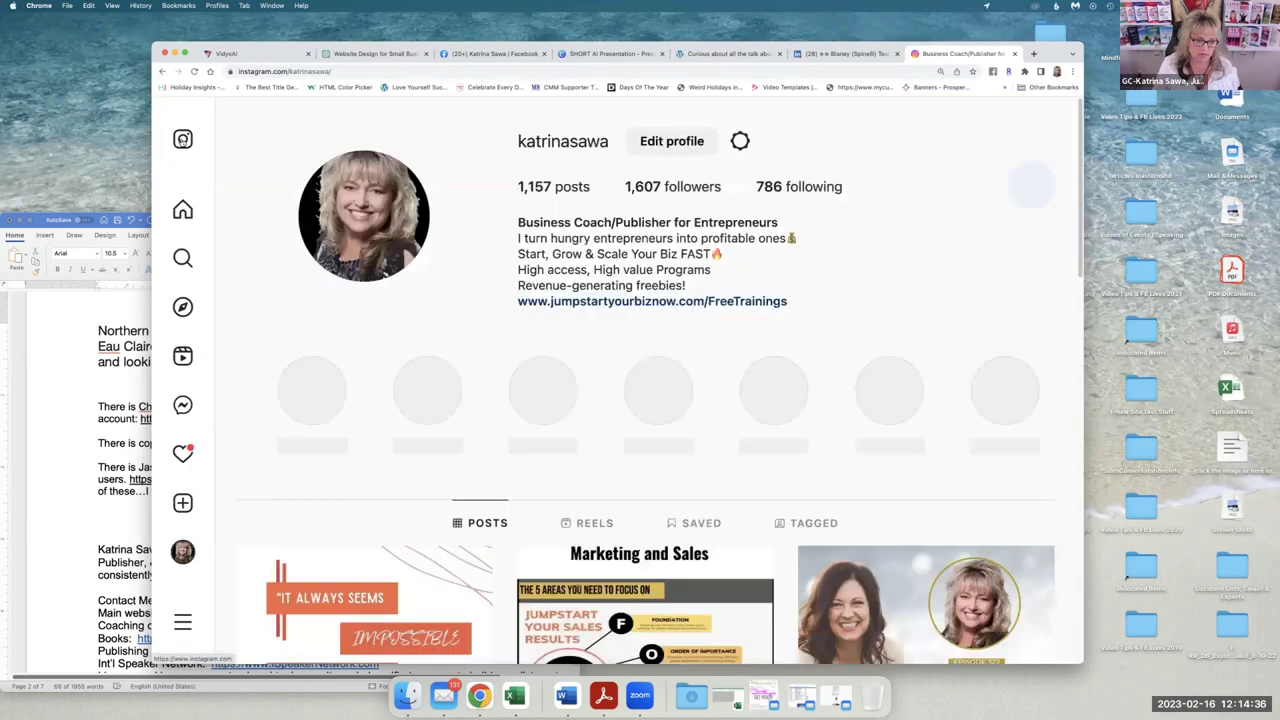
scroll(635, 187, "down", 5)
scroll(635, 187, "down", 3)
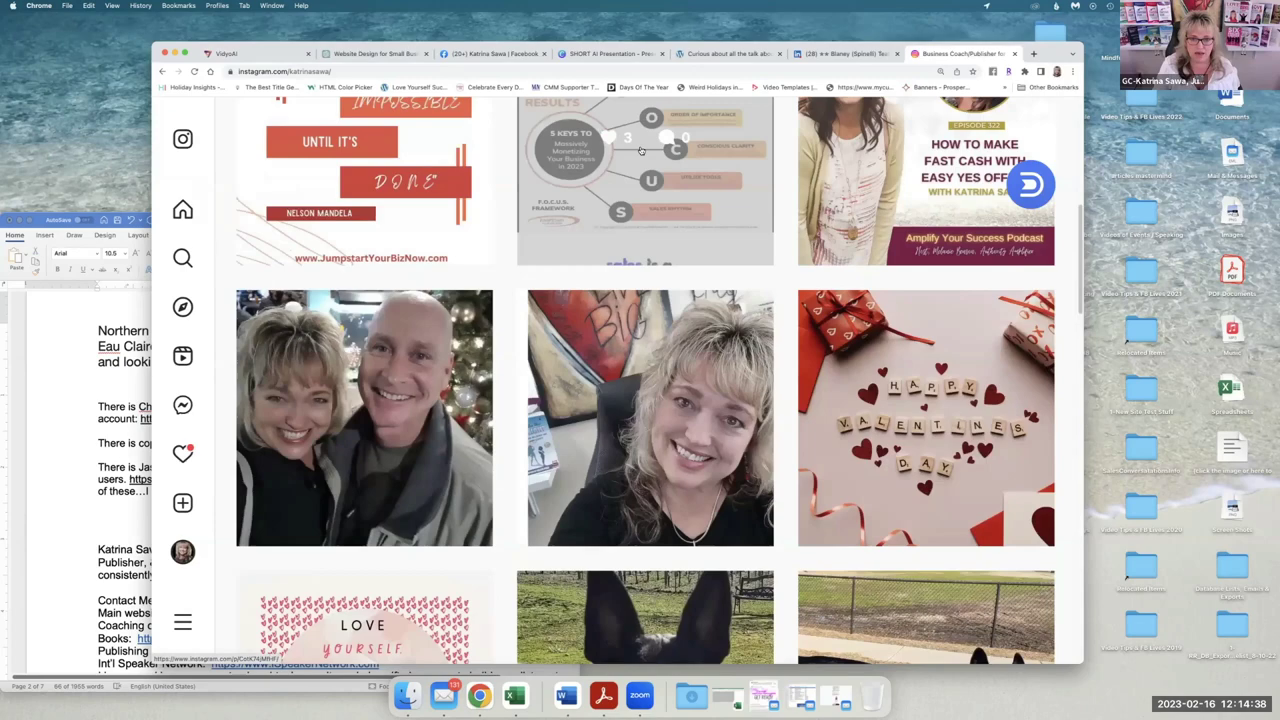
left_click(635, 187)
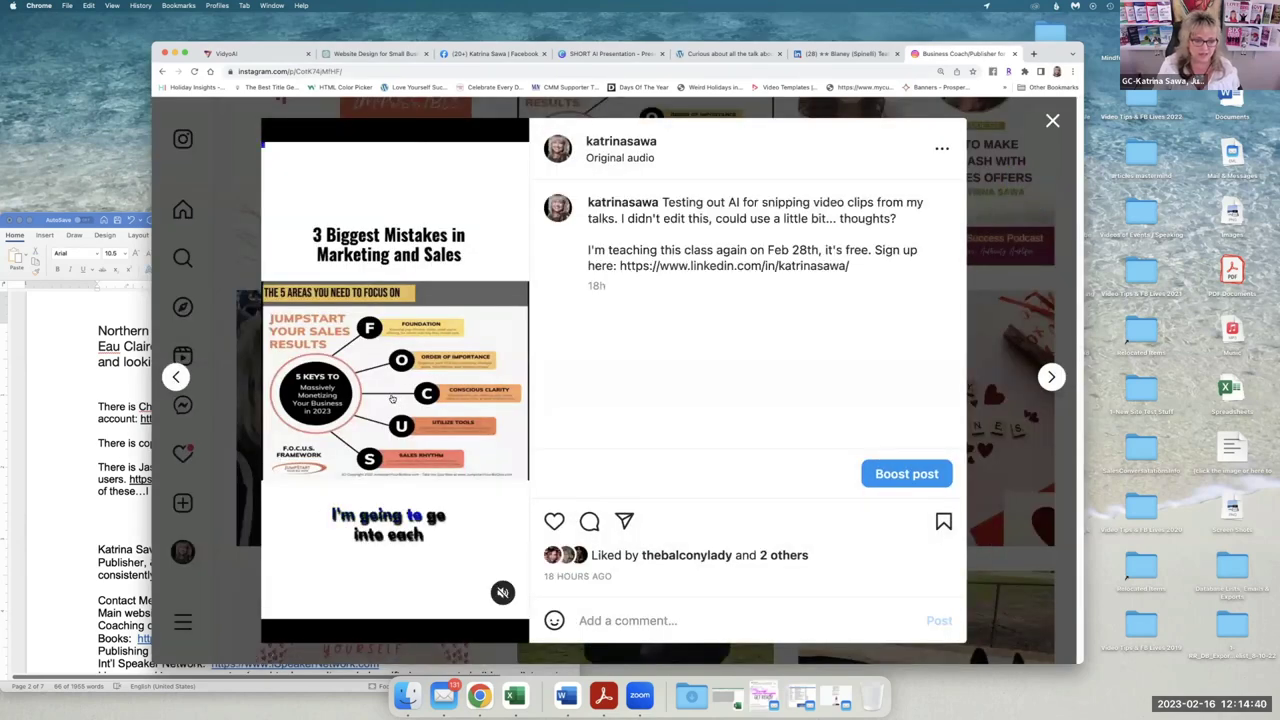
left_click(400, 378)
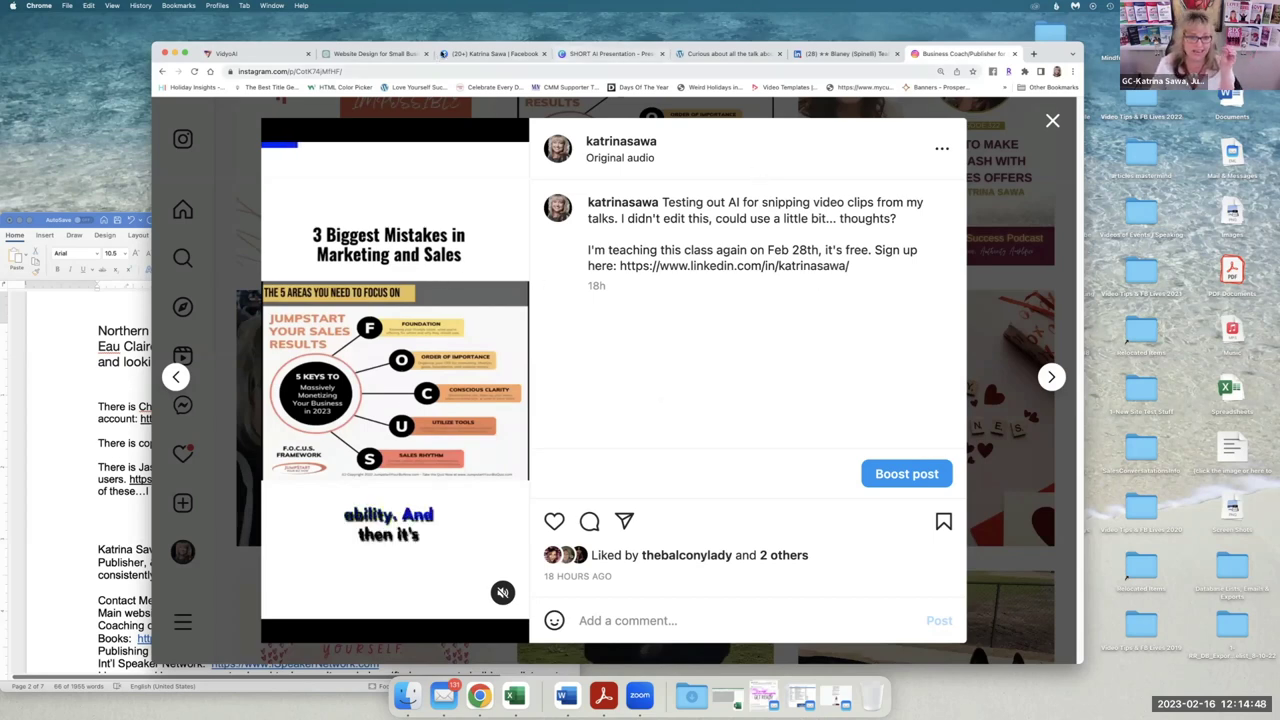
Look again at the generated reels in vidyo.ai, and close the clip post on Instagram
left_click(386, 55)
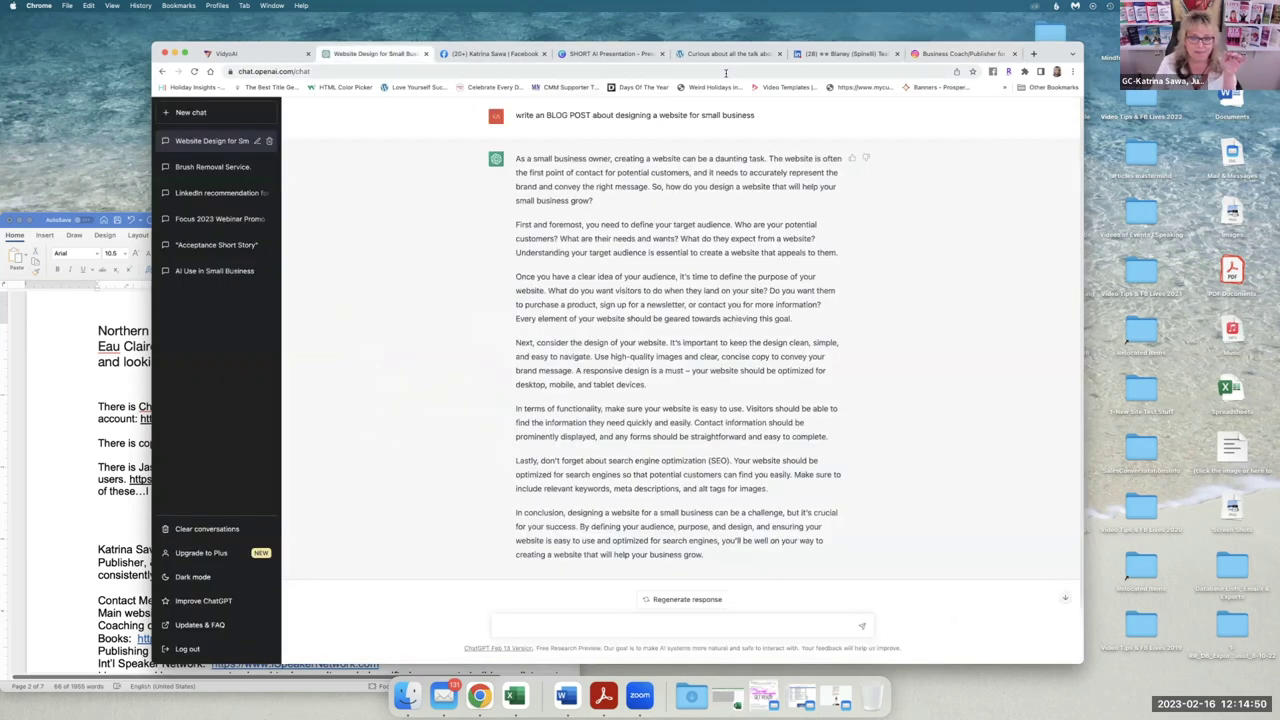
left_click(253, 55)
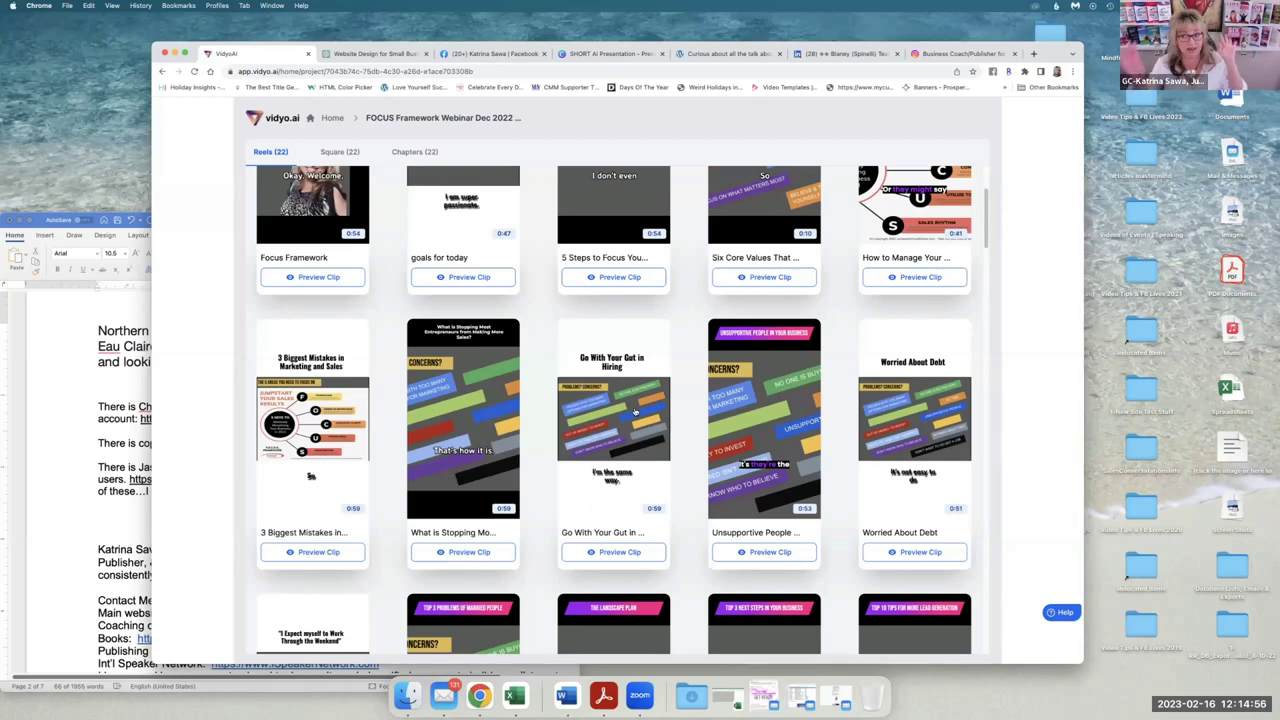
left_click(966, 56)
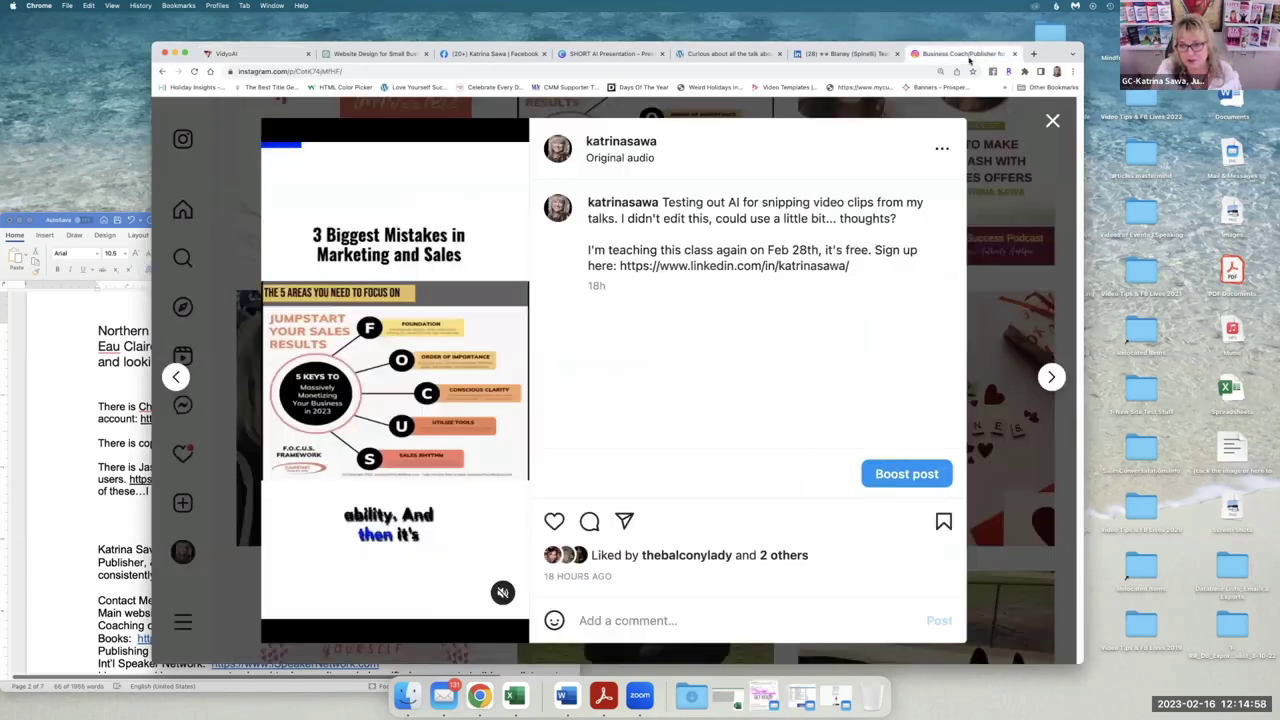
left_click(1052, 120)
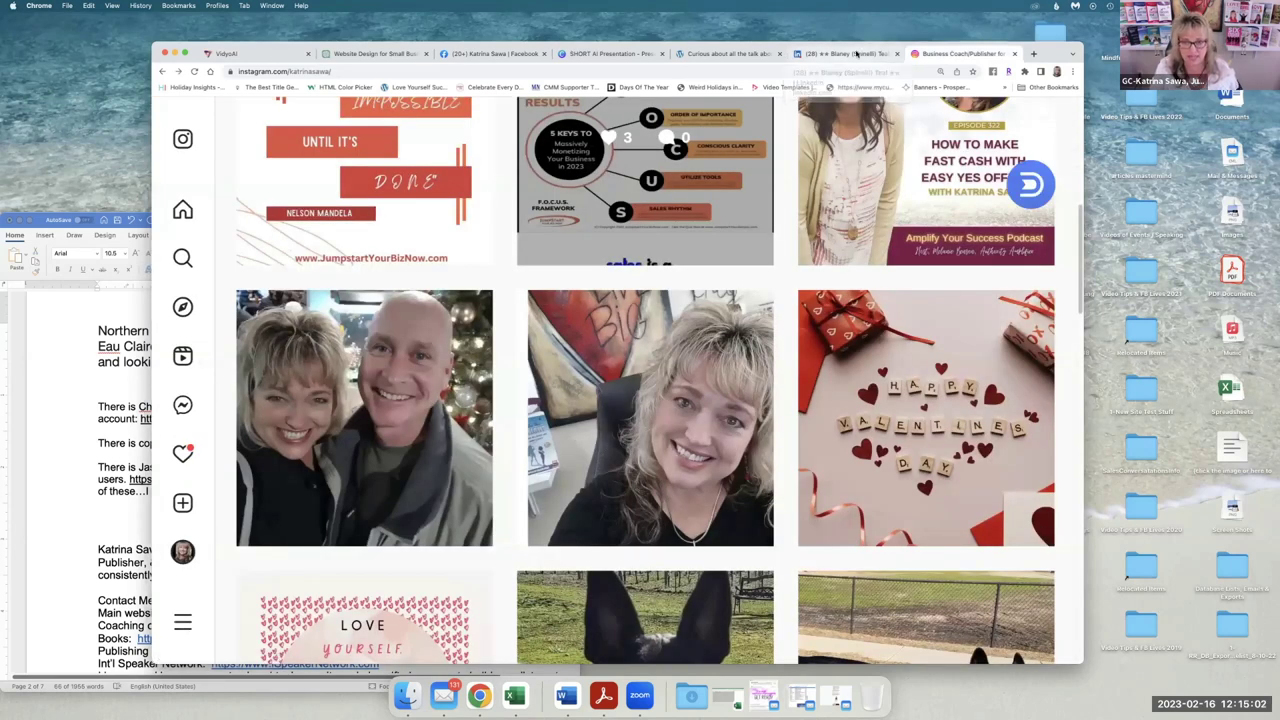
Copy the web address of the open LinkedIn profile
key("ctrl+shift+Tab")
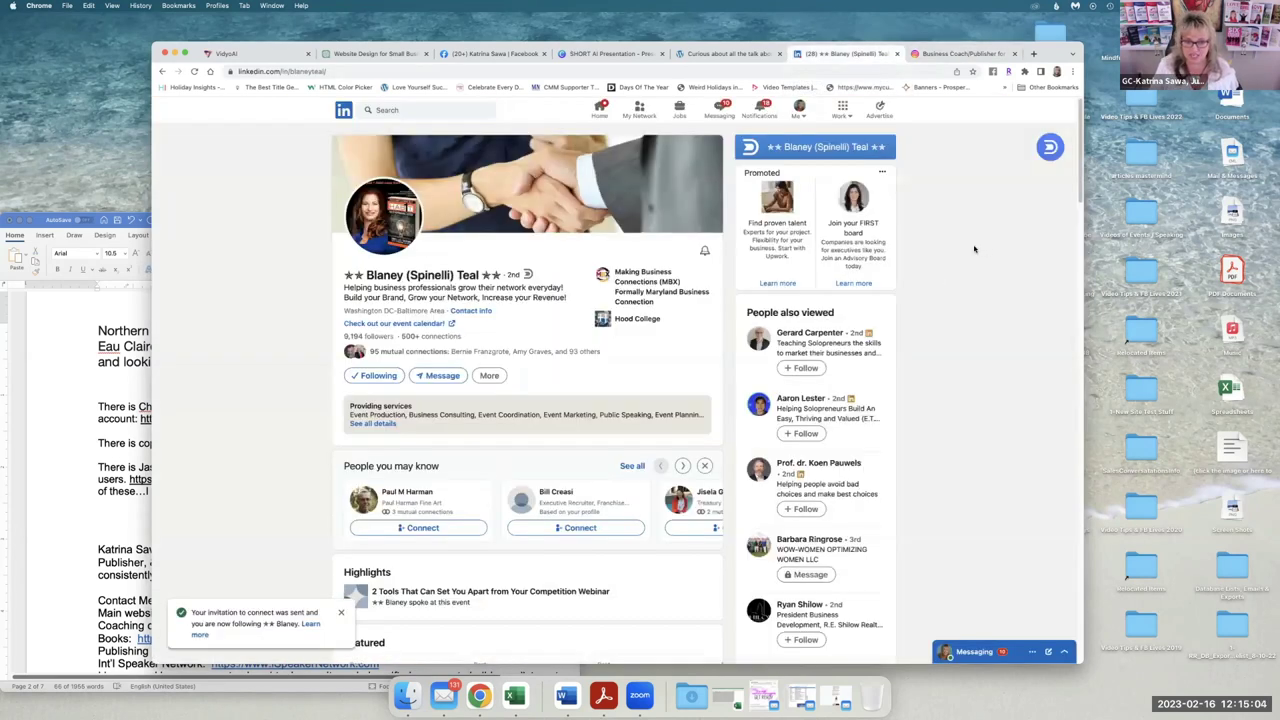
left_click(330, 70)
key("super+c")
right_click(334, 70)
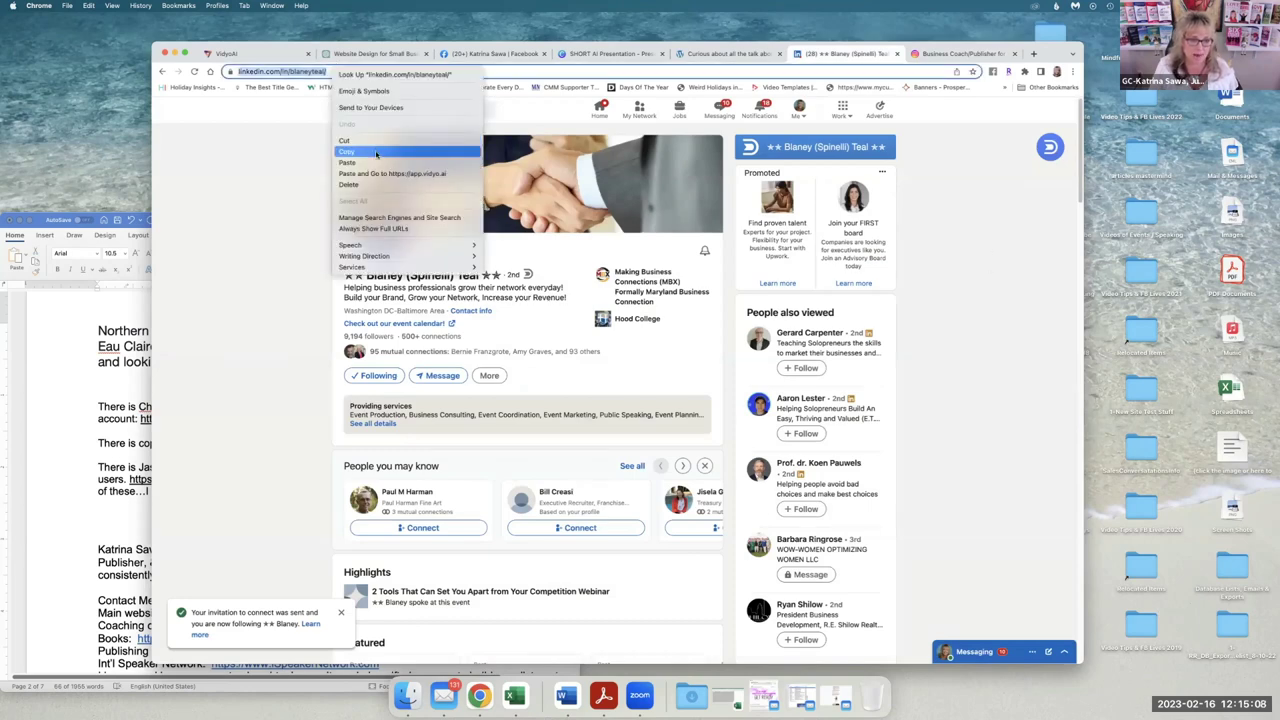
left_click(346, 151)
Change the blog post prompt in ChatGPT to "write A LINKEDIN RECOMMENDATION FOR" plus the copied LinkedIn profile address, and submit it
left_click(380, 54)
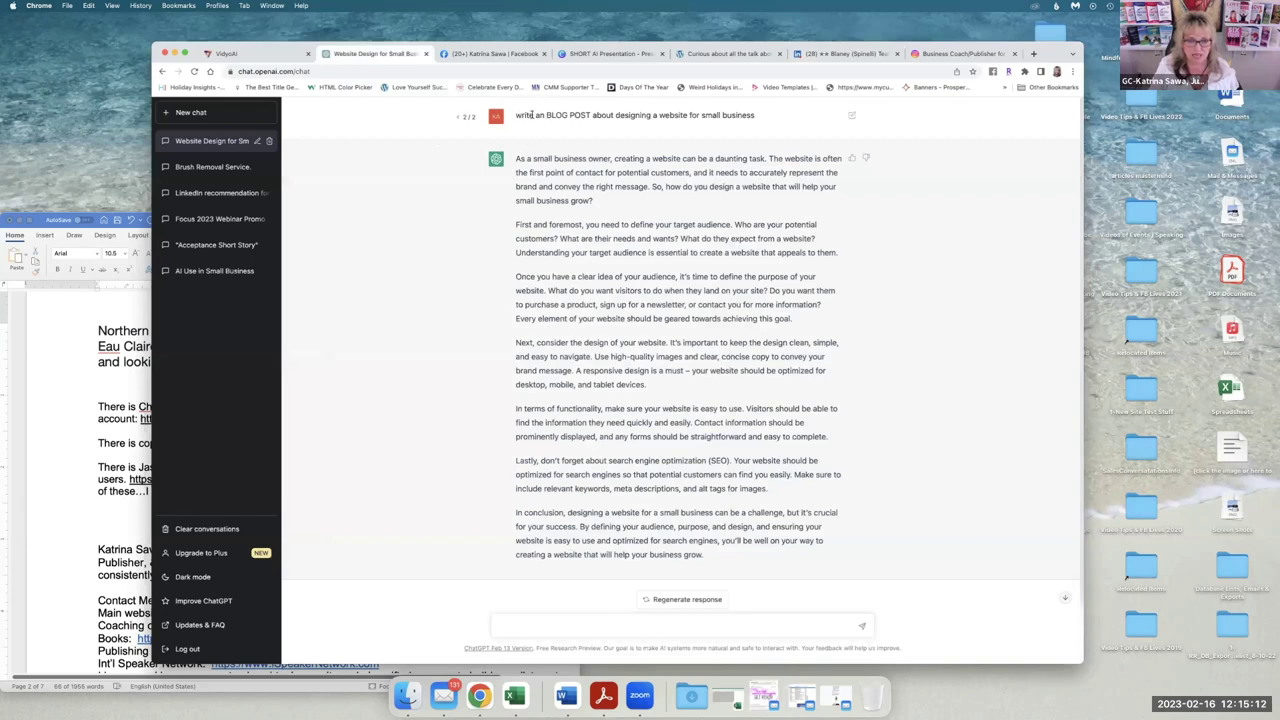
left_click_drag(536, 116, 768, 123)
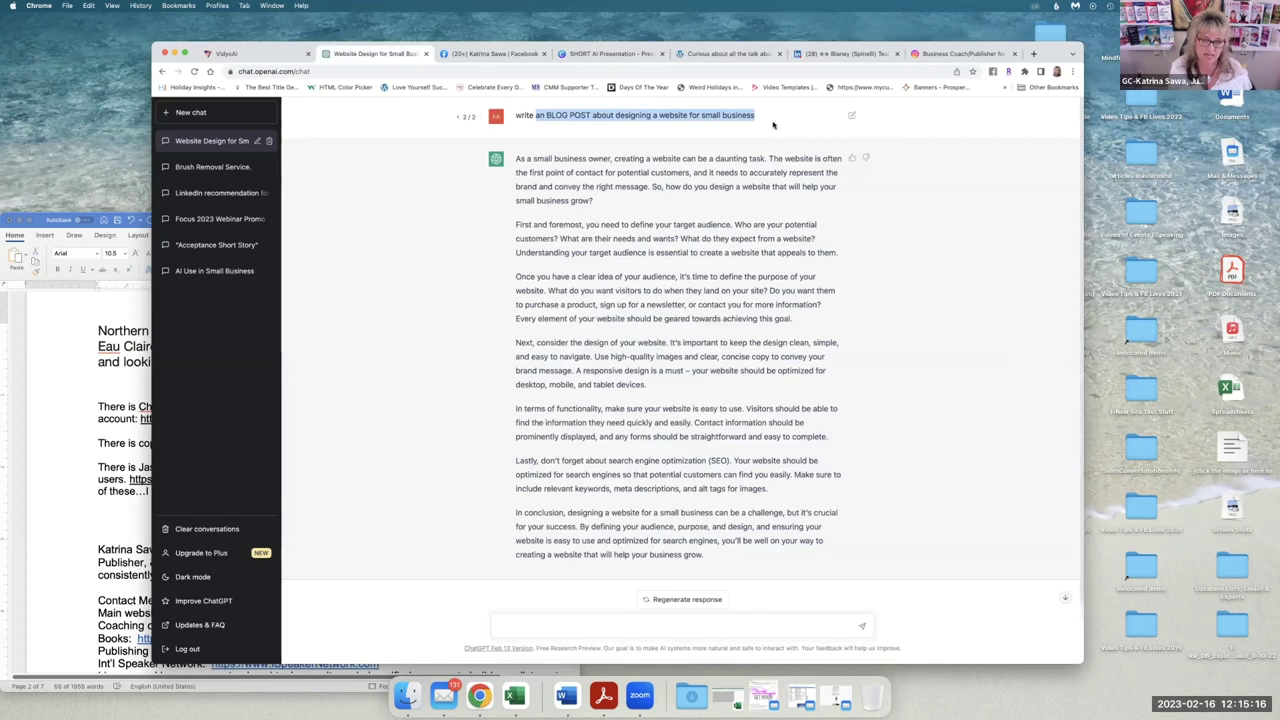
scroll(773, 125, "down", 1)
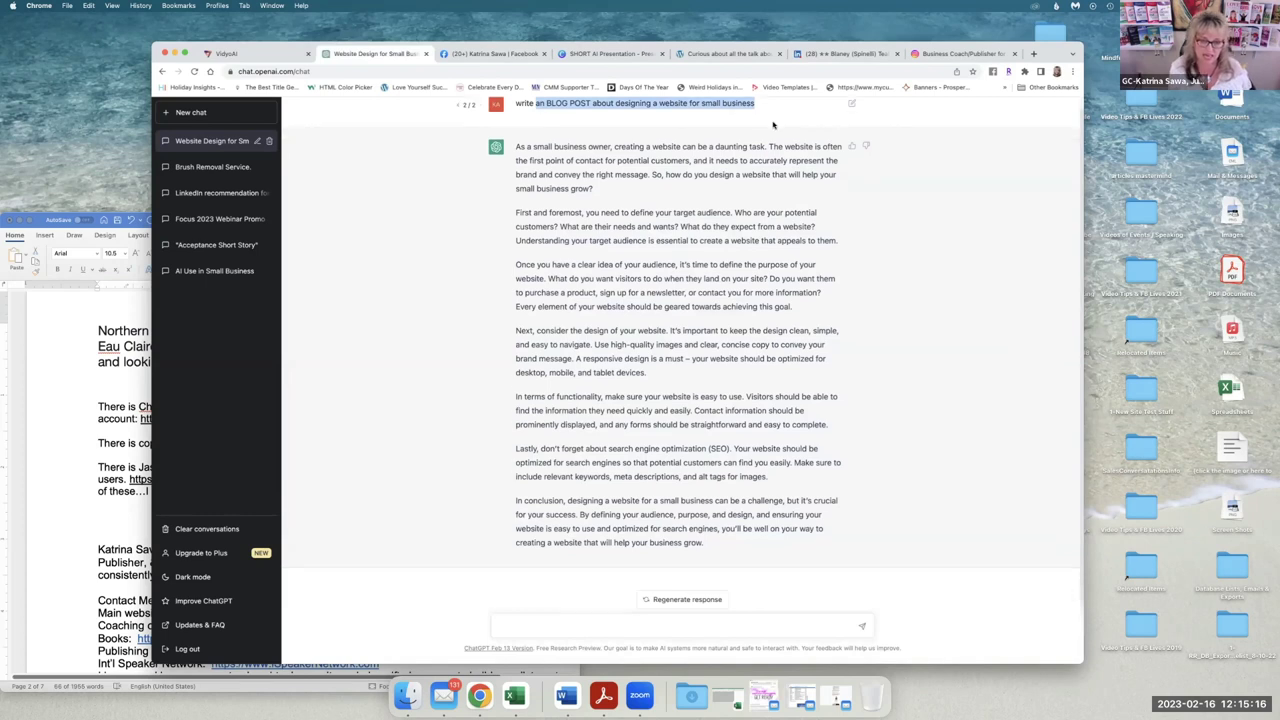
left_click(853, 103)
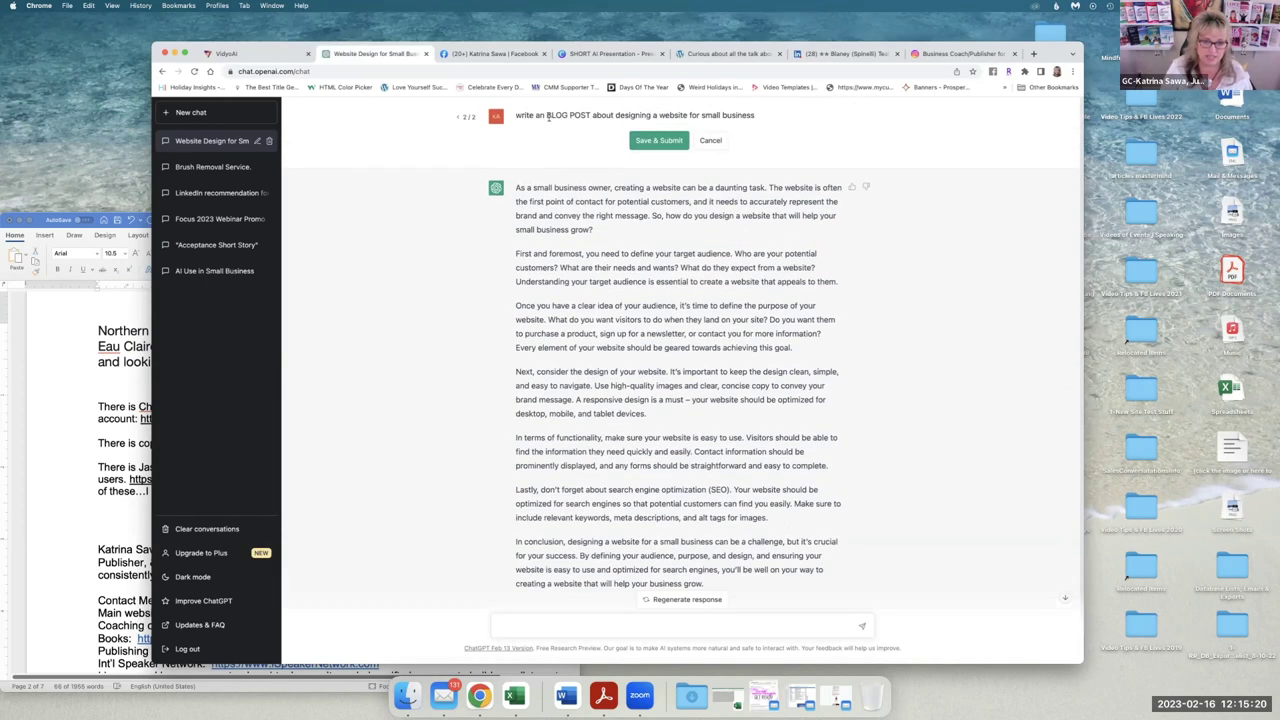
left_click_drag(536, 116, 765, 127)
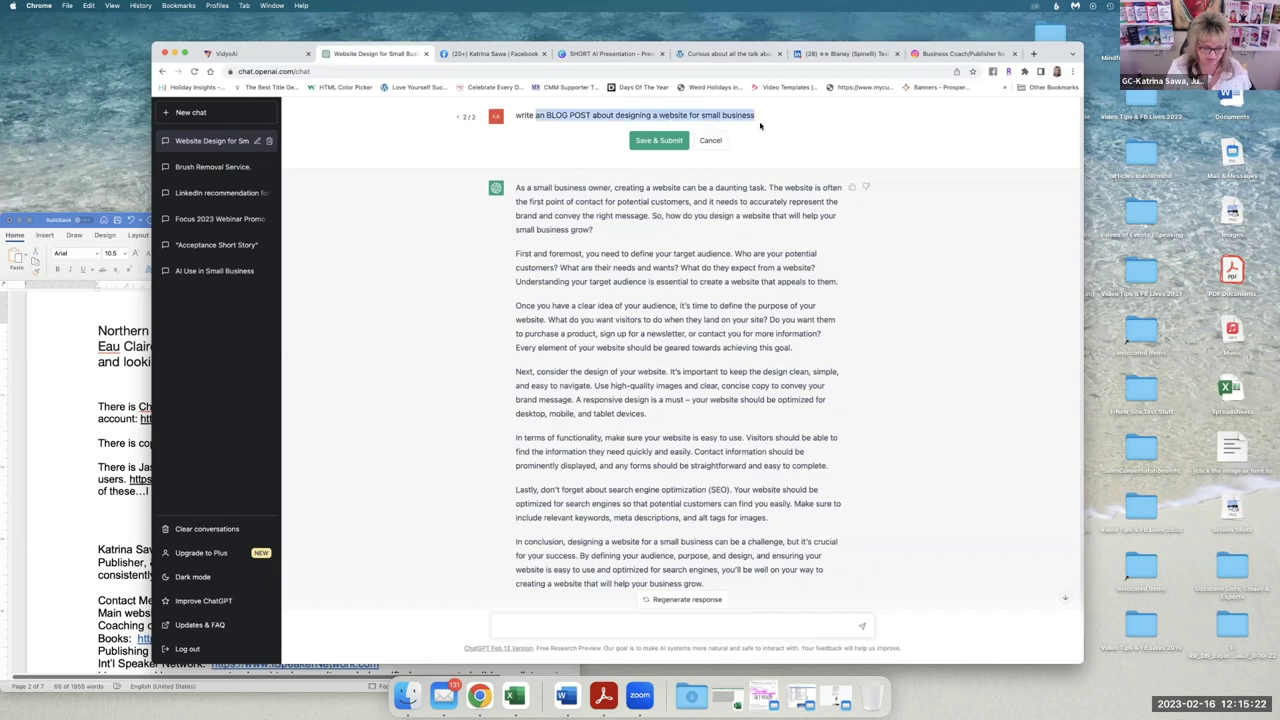
type("A LINKEDIN")
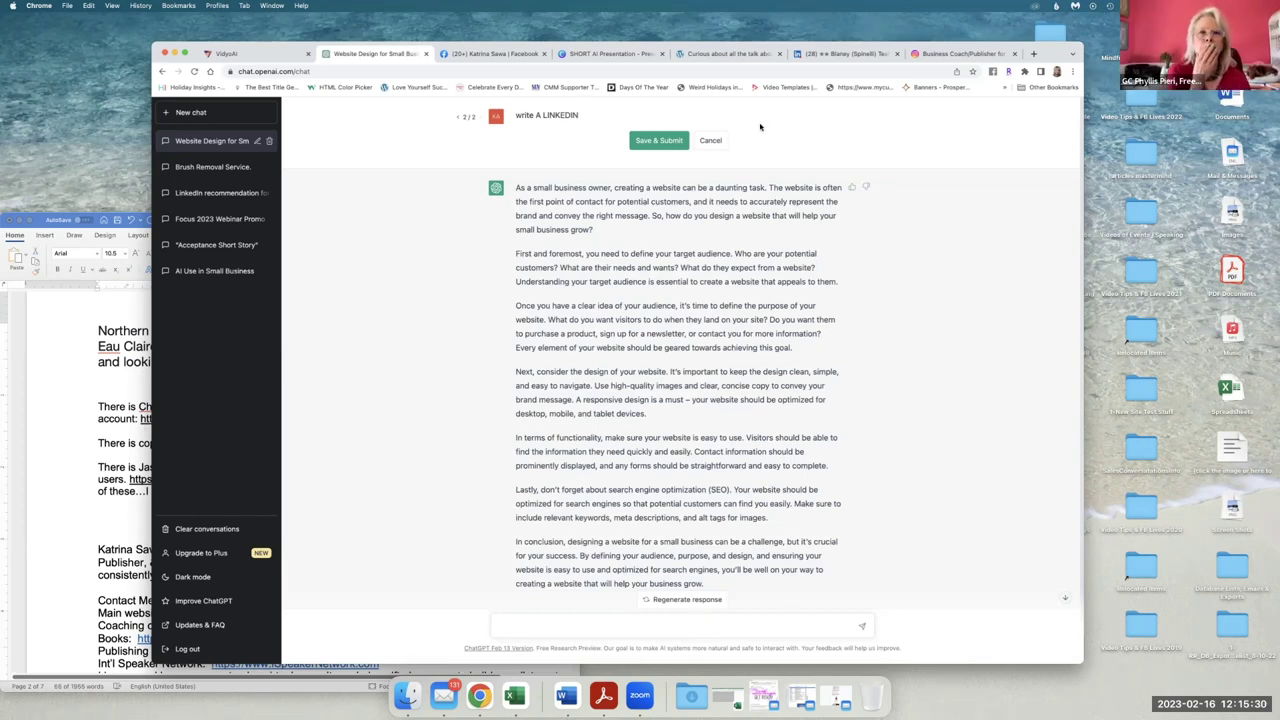
type("RECOMMENDATION")
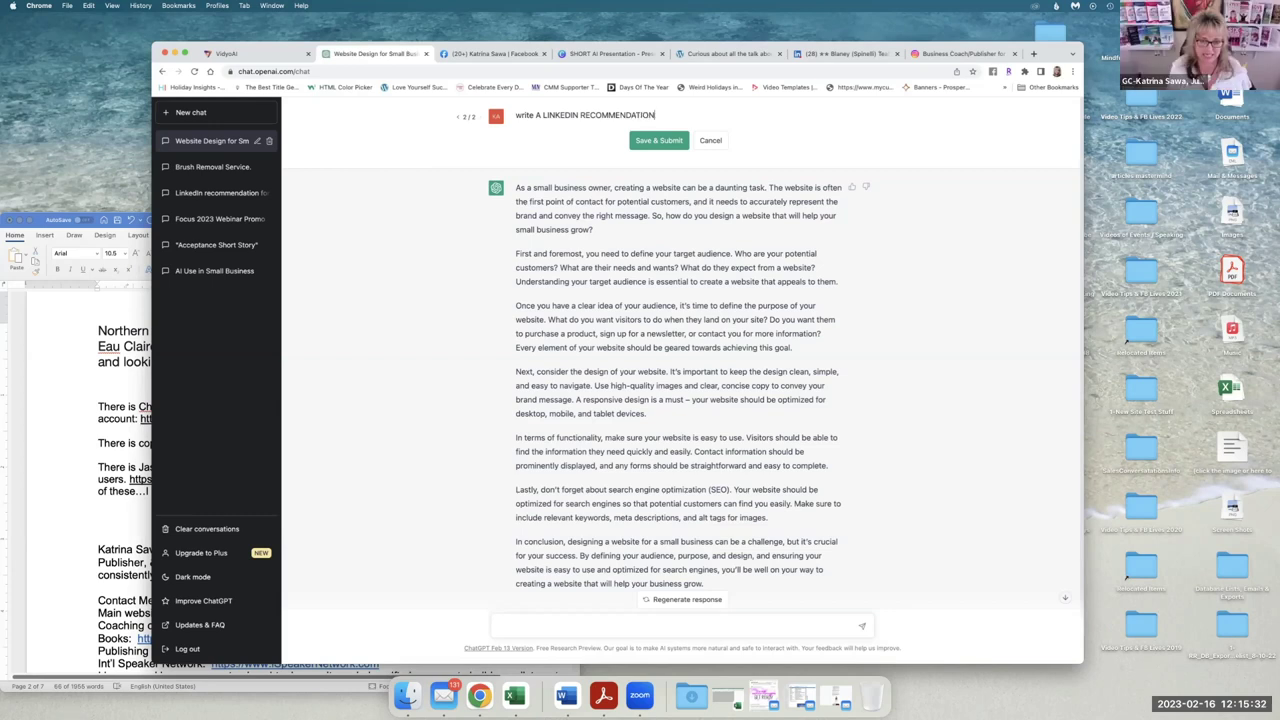
type(" FOR")
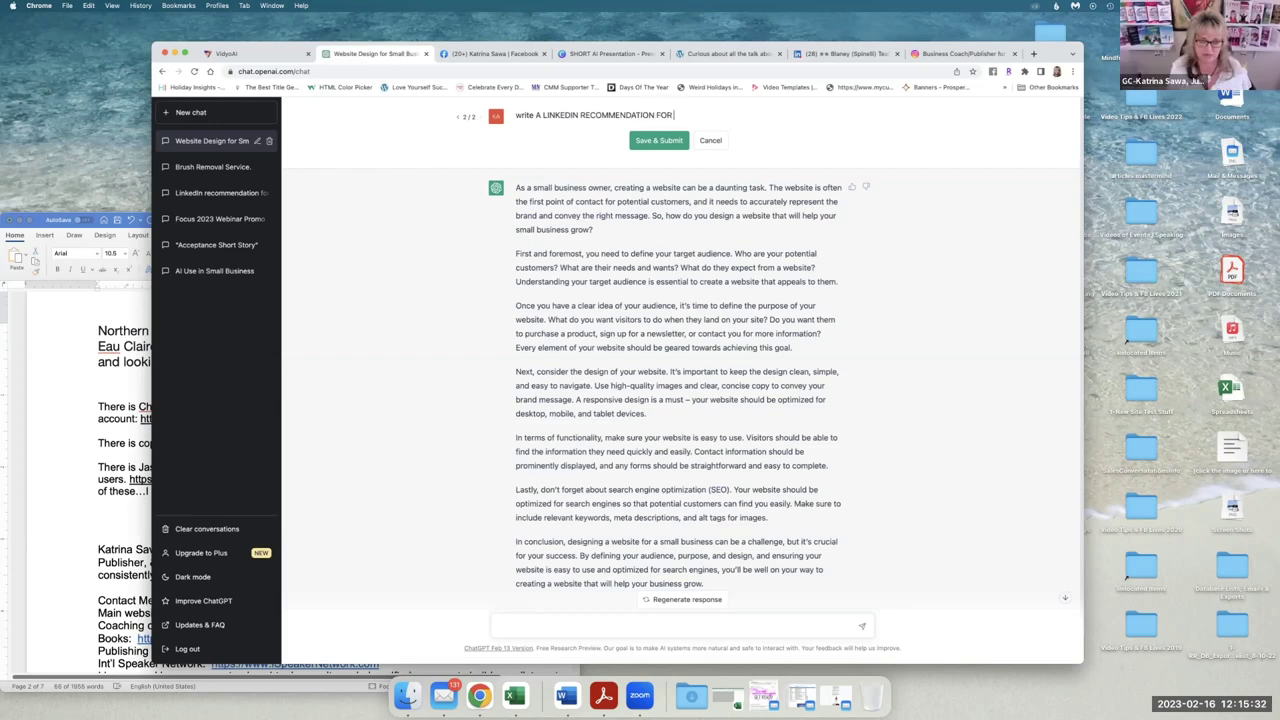
right_click(684, 119)
left_click(716, 189)
left_click(667, 140)
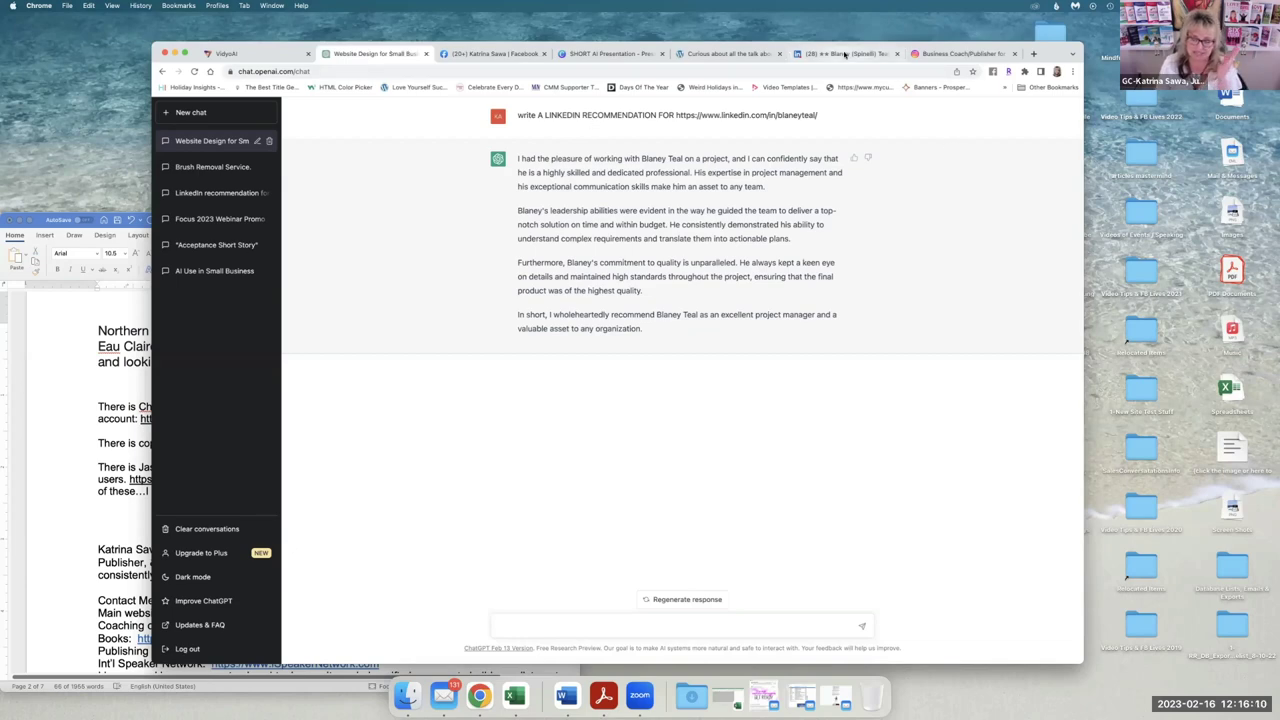
Switch to the open Facebook photos page and view the AI-made NewProfilePic couple portraits and the solo portrait in red
left_click(845, 55)
left_click(728, 54)
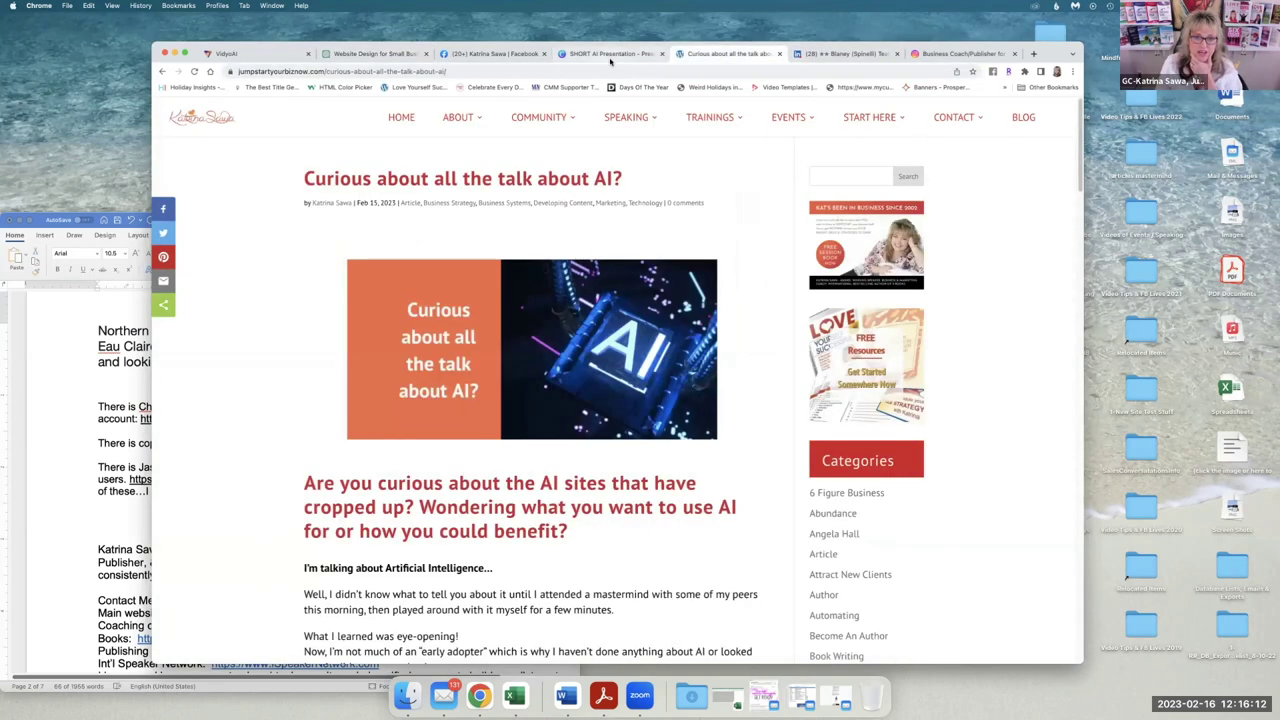
left_click(610, 54)
left_click(493, 55)
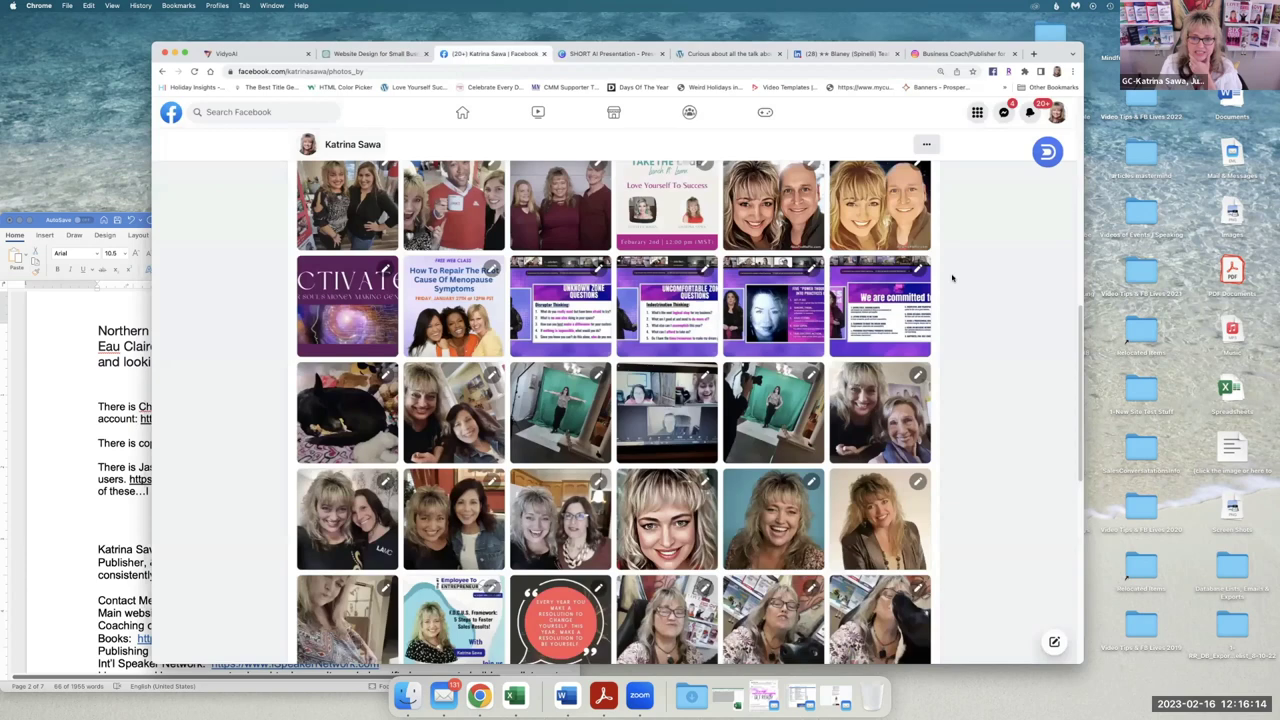
left_click(760, 213)
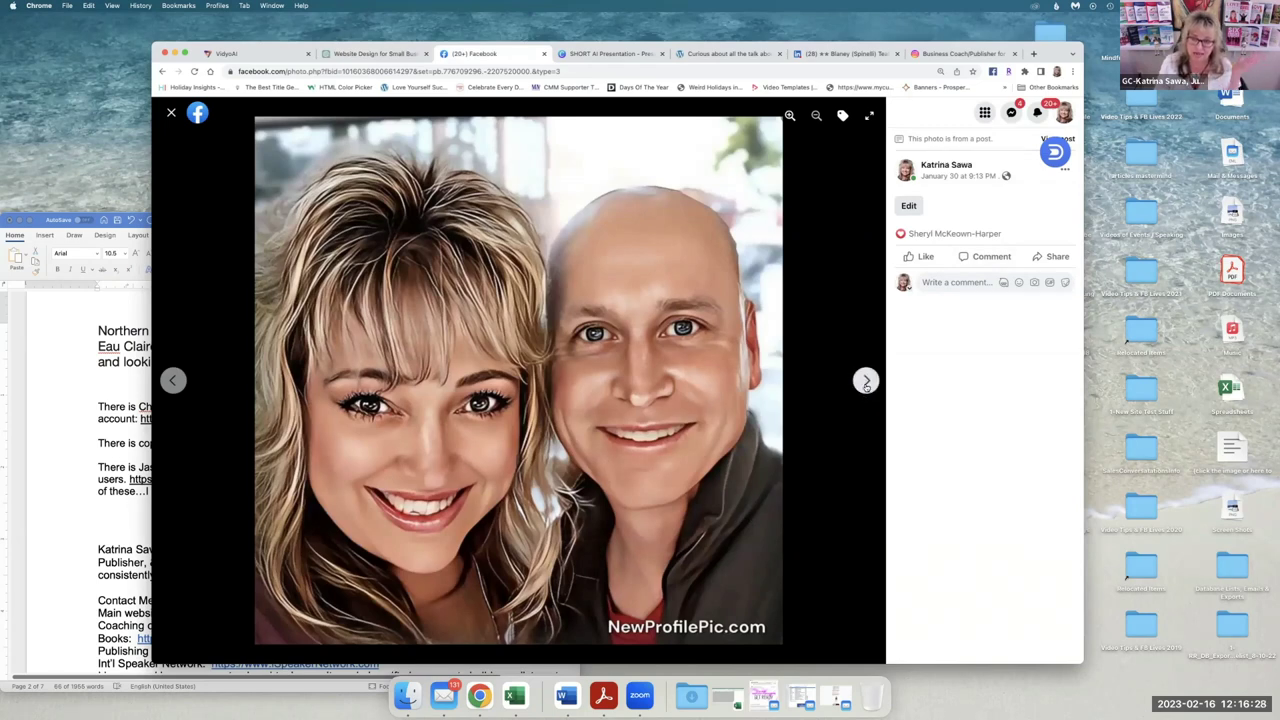
left_click(865, 381)
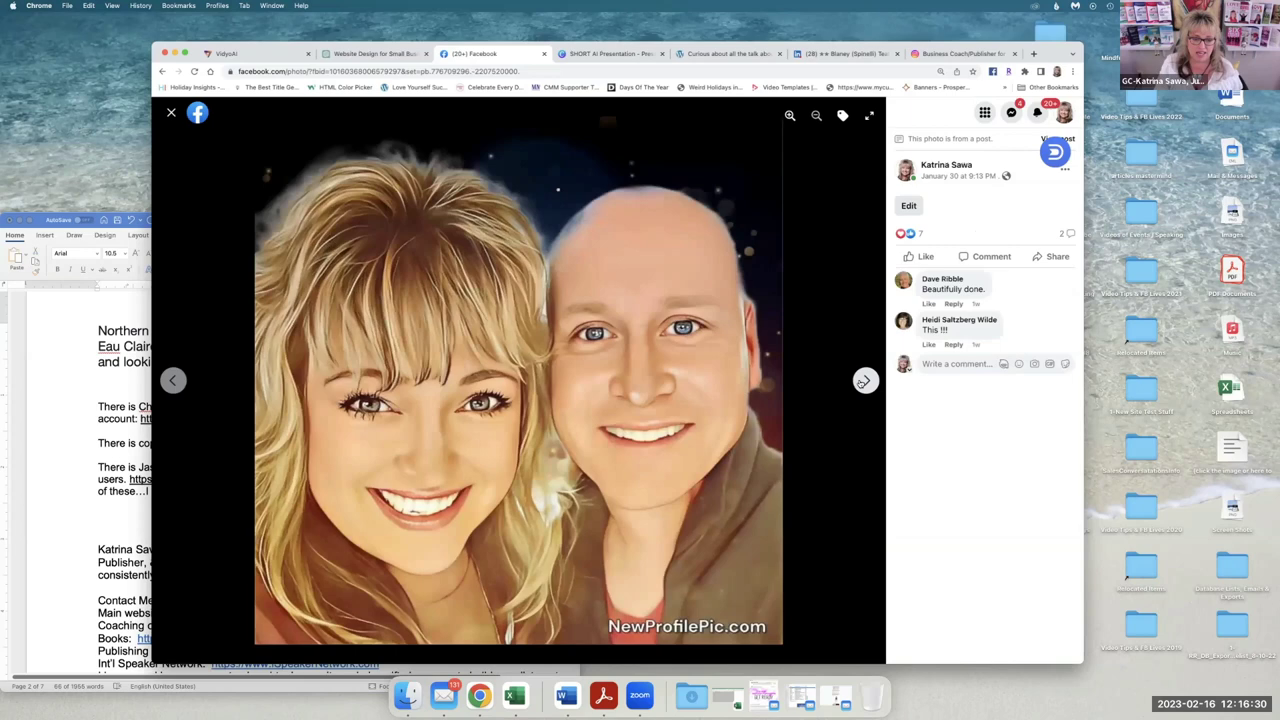
left_click(866, 382)
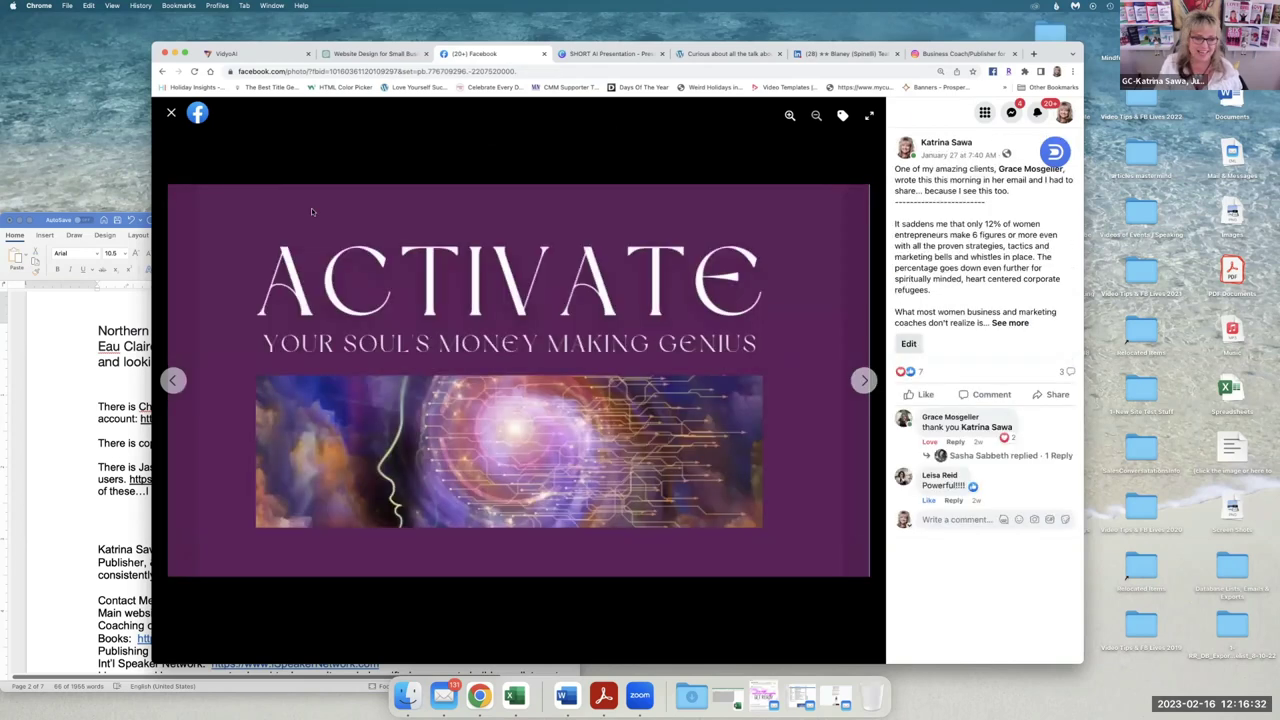
left_click(172, 116)
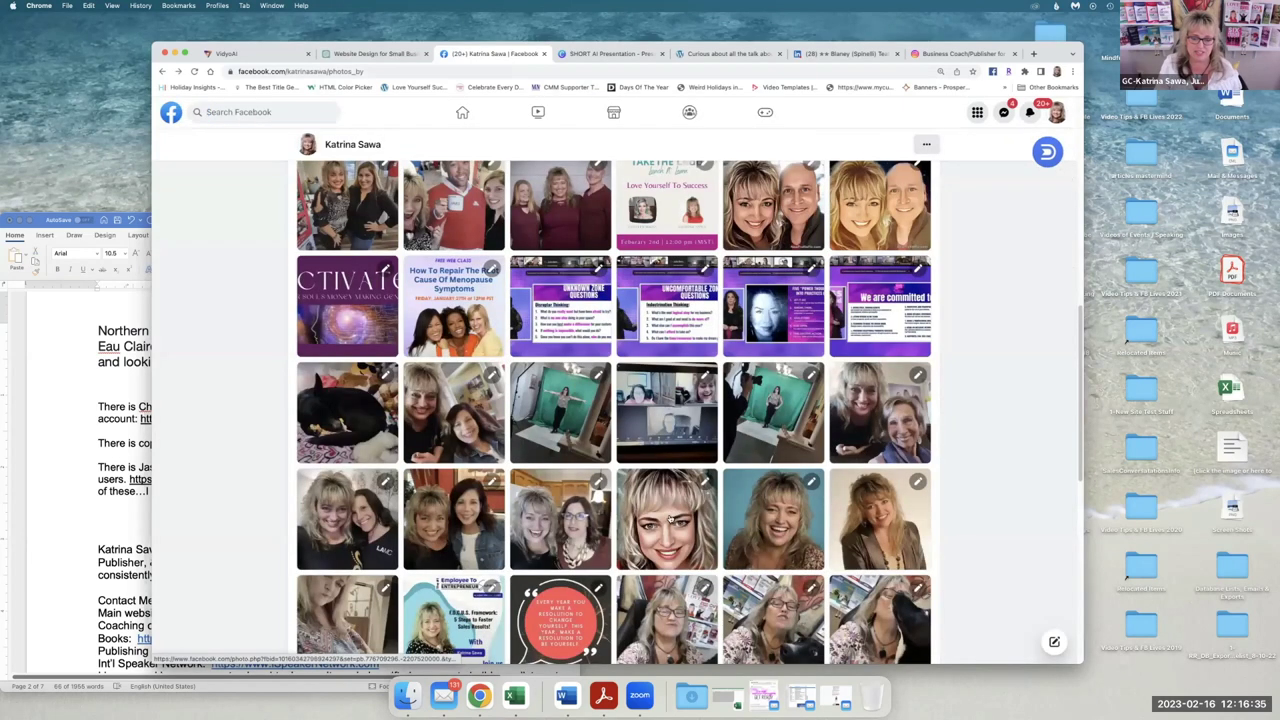
left_click(671, 520)
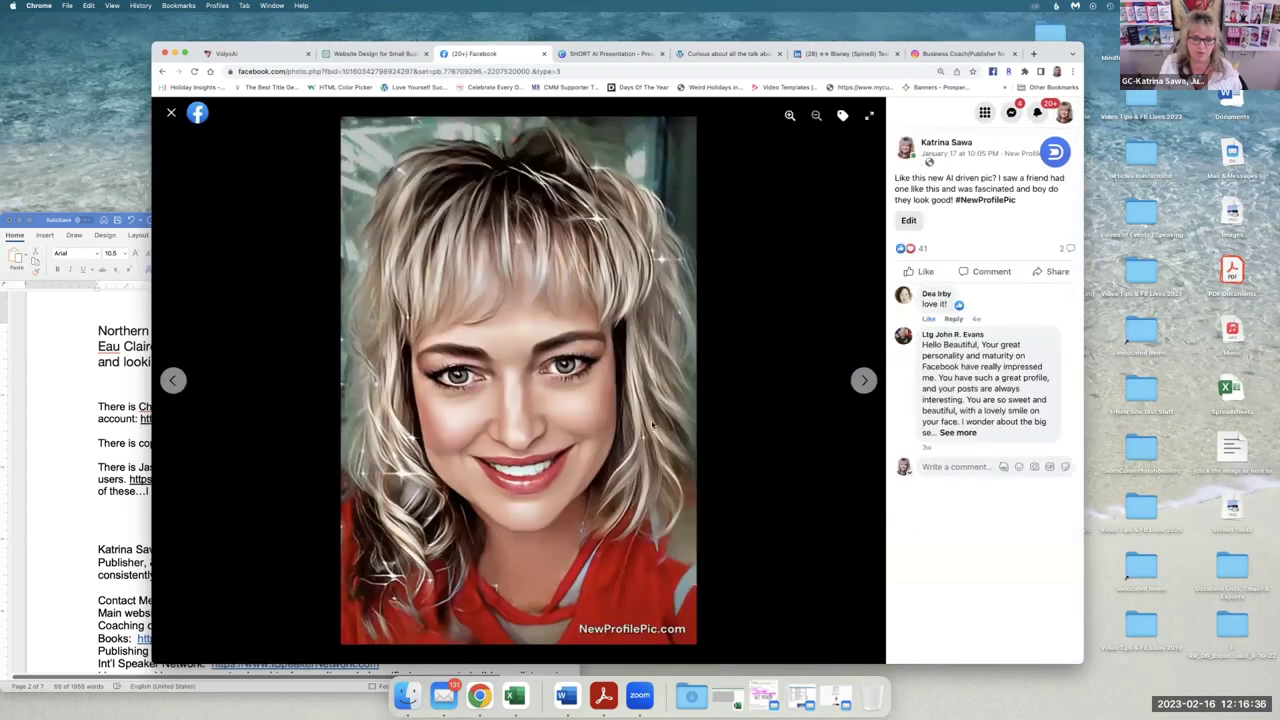